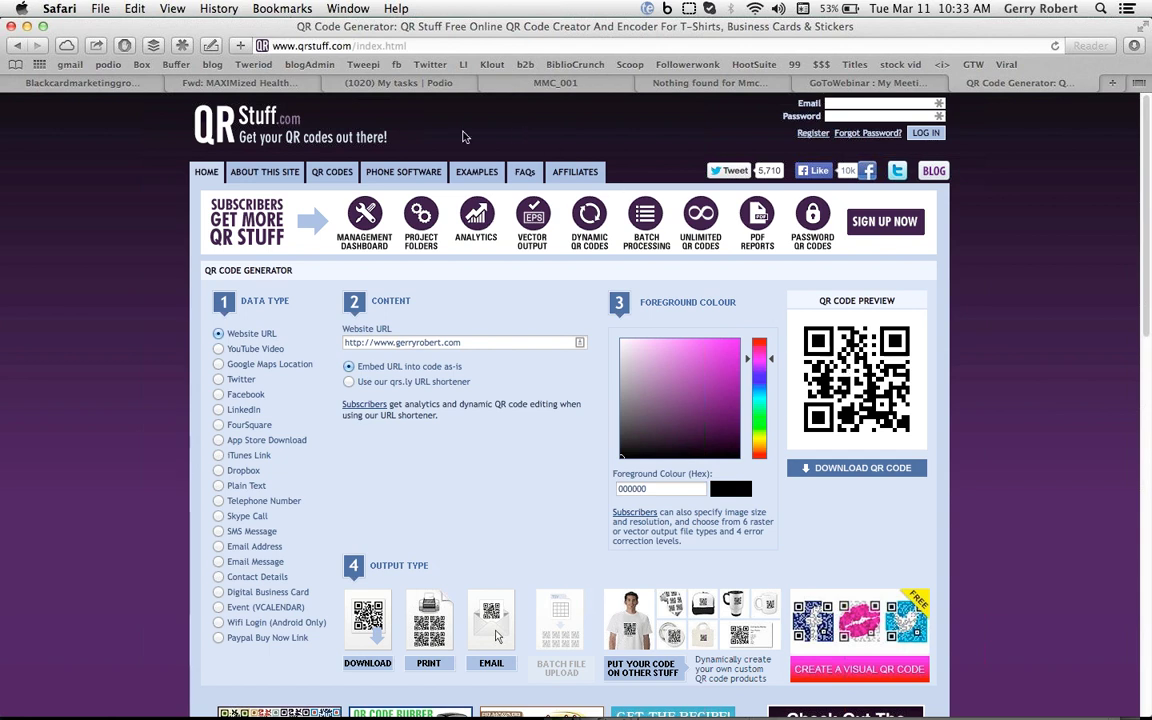
Point out the generator site's address and highlight the website URL in the content field
left_click(329, 45)
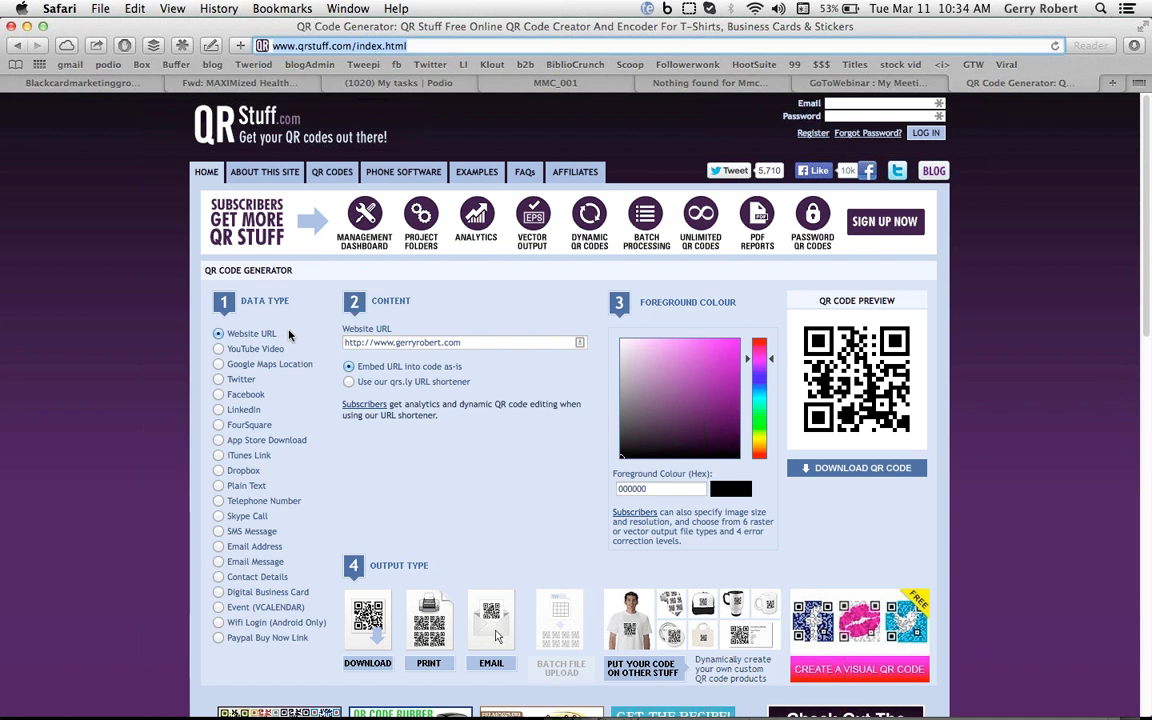
triple_click(446, 342)
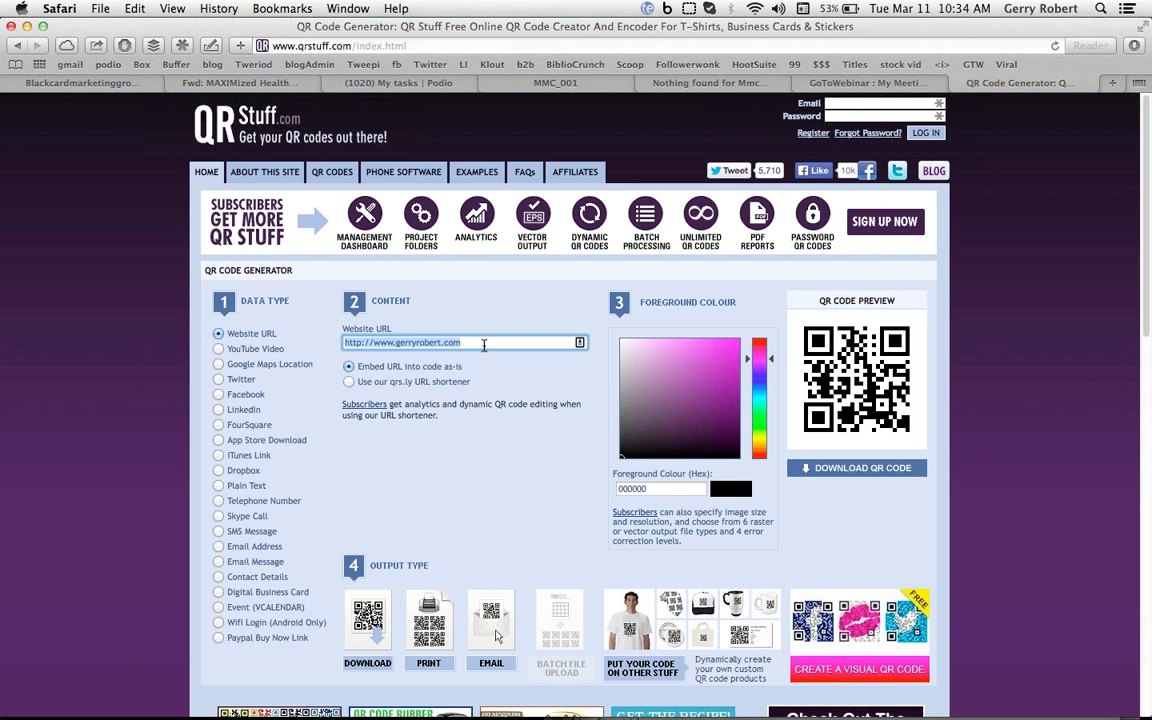
left_click(490, 342)
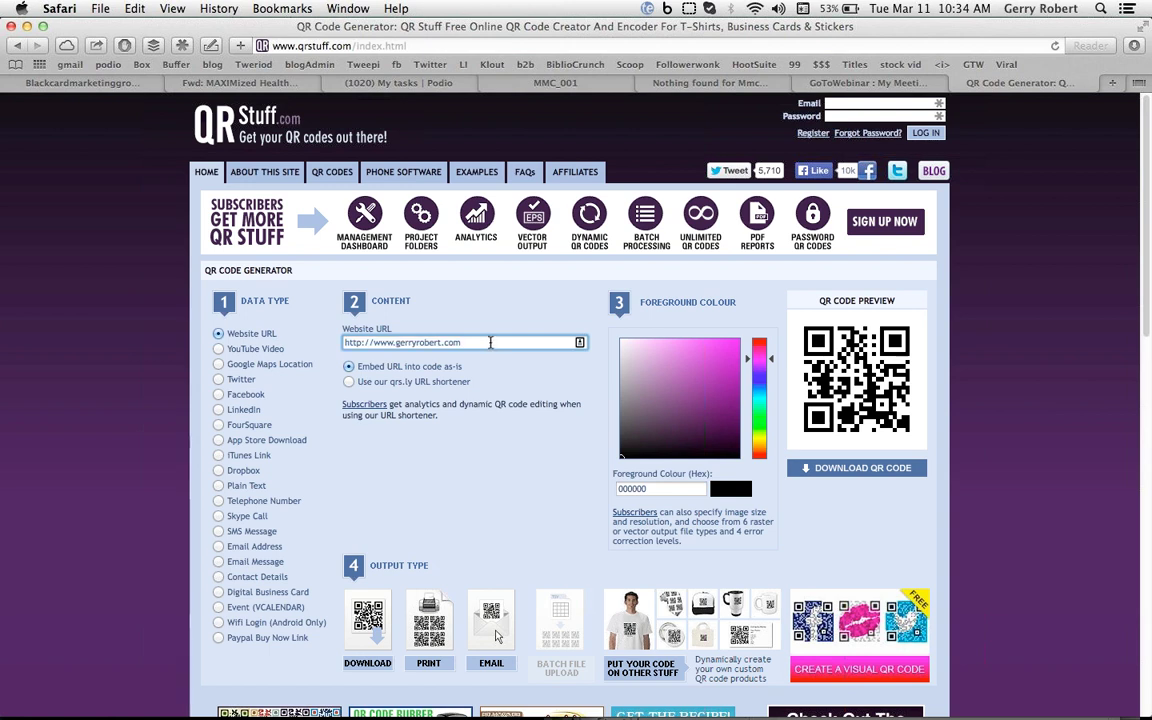
left_click_drag(490, 342, 333, 346)
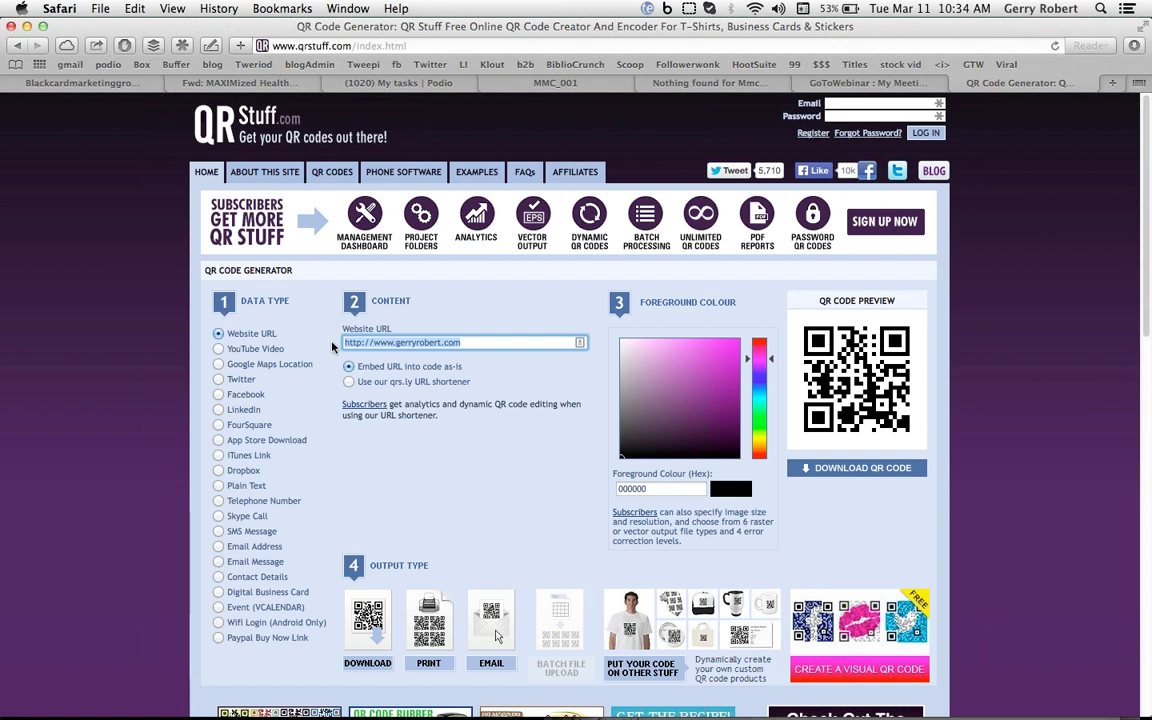
left_click(474, 342)
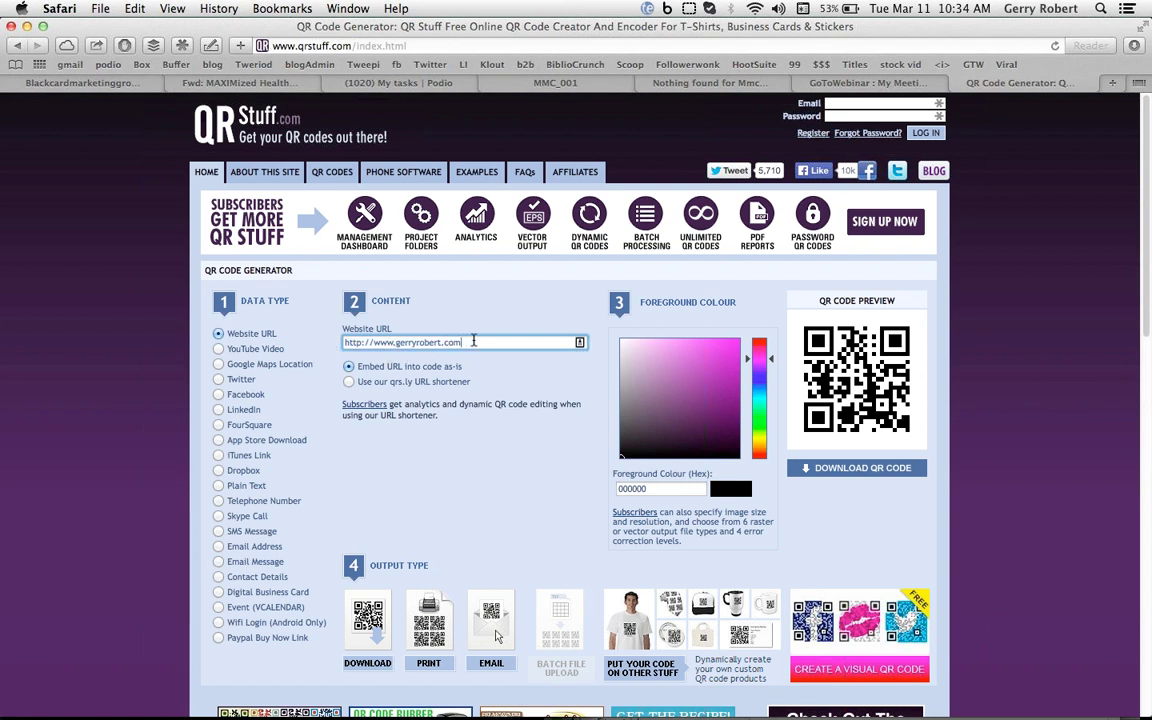
left_click_drag(489, 343, 283, 334)
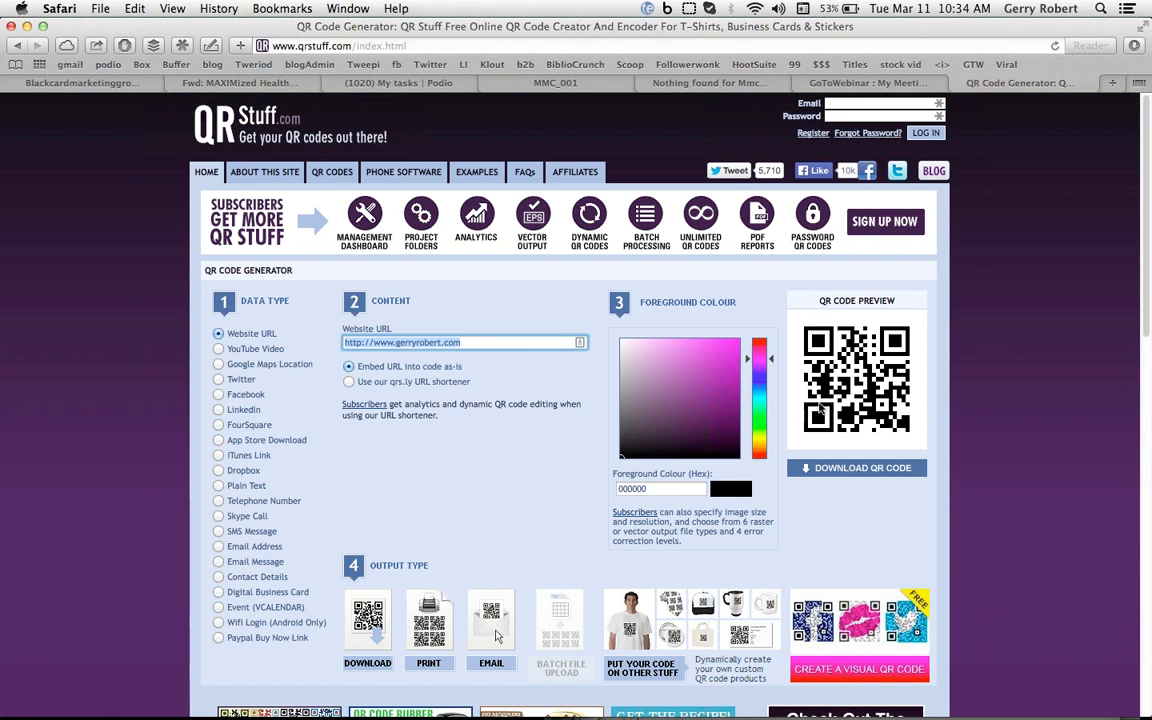
left_click(477, 342)
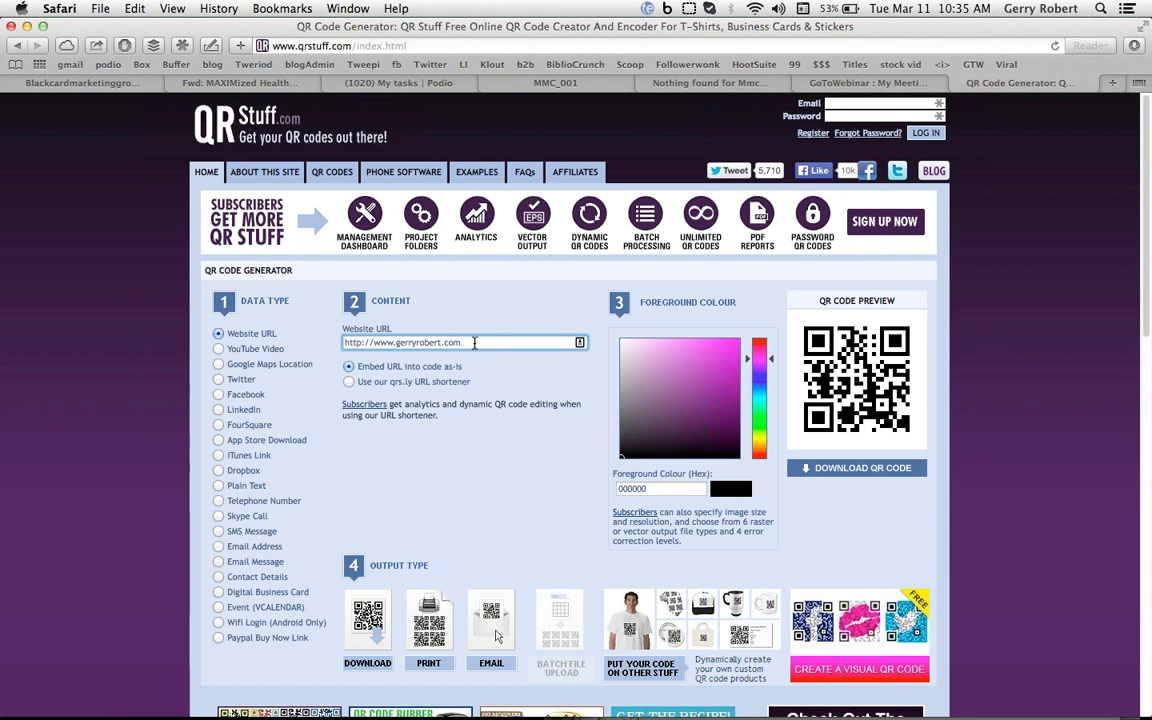
Try the YouTube Video type, then switch to Twitter and select the prefilled user name
left_click(220, 350)
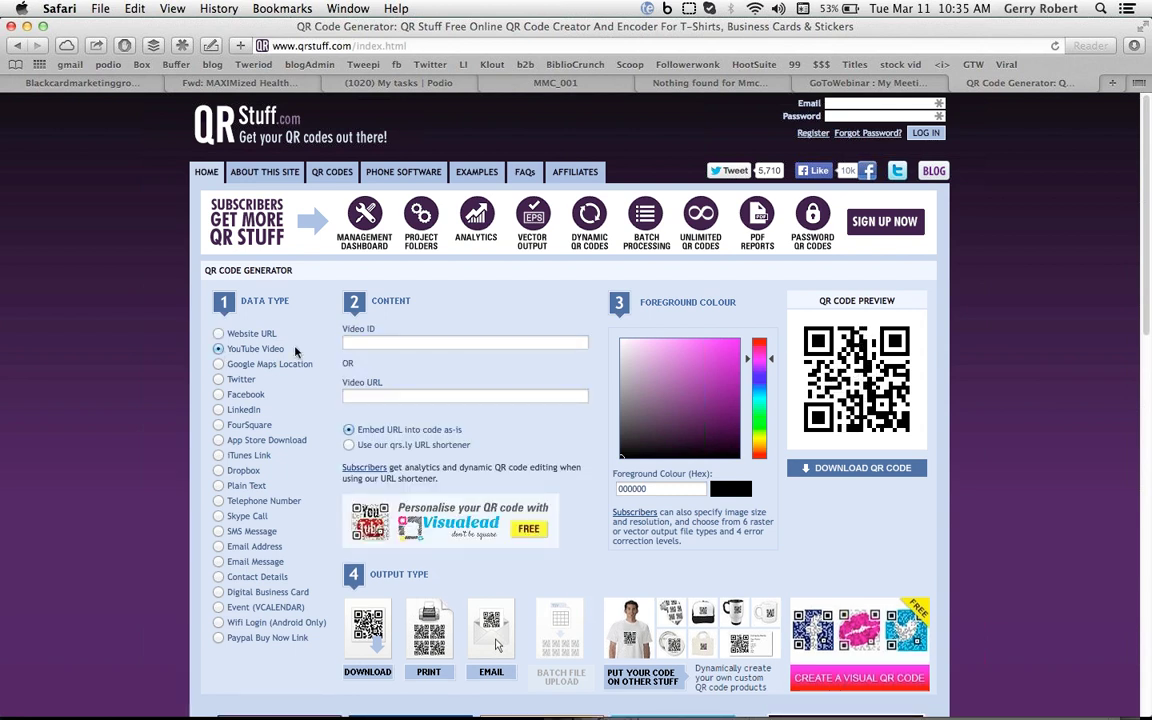
left_click(359, 340)
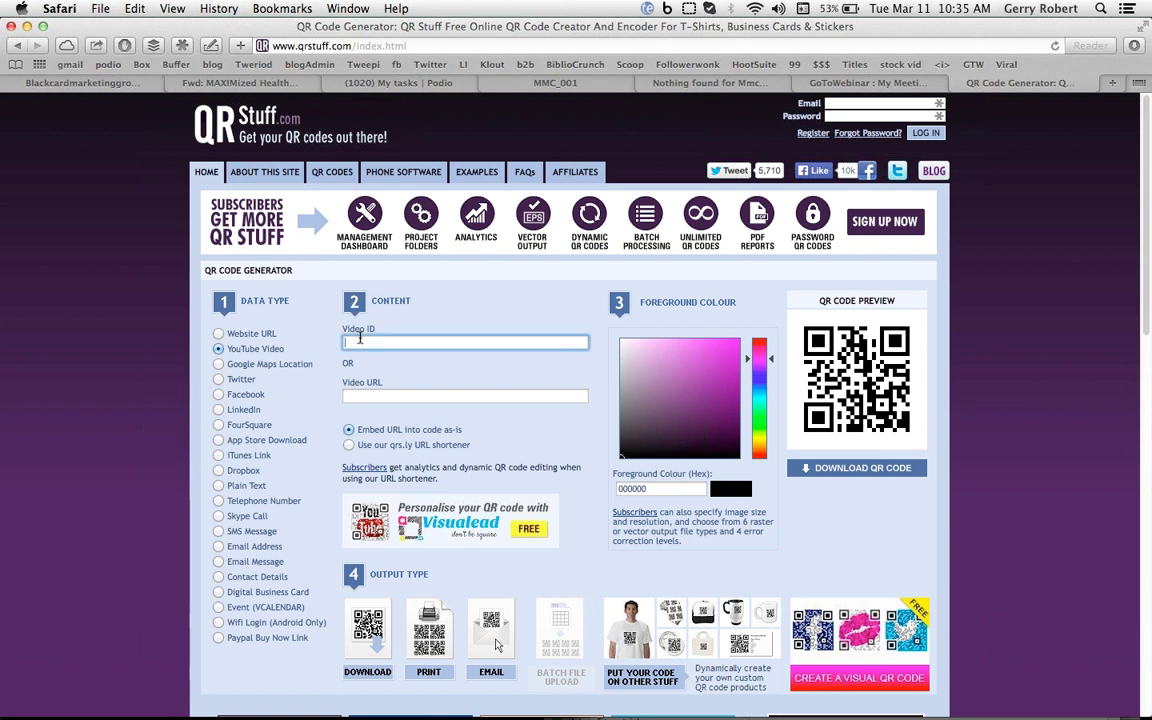
left_click(218, 379)
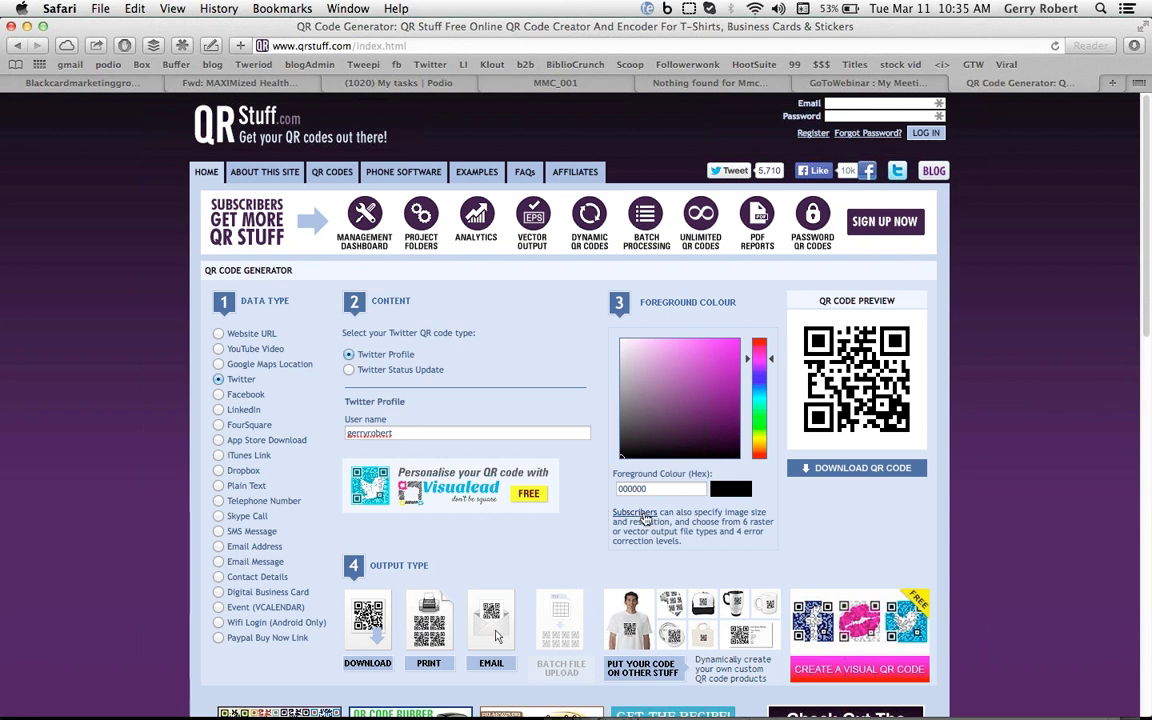
double_click(437, 434)
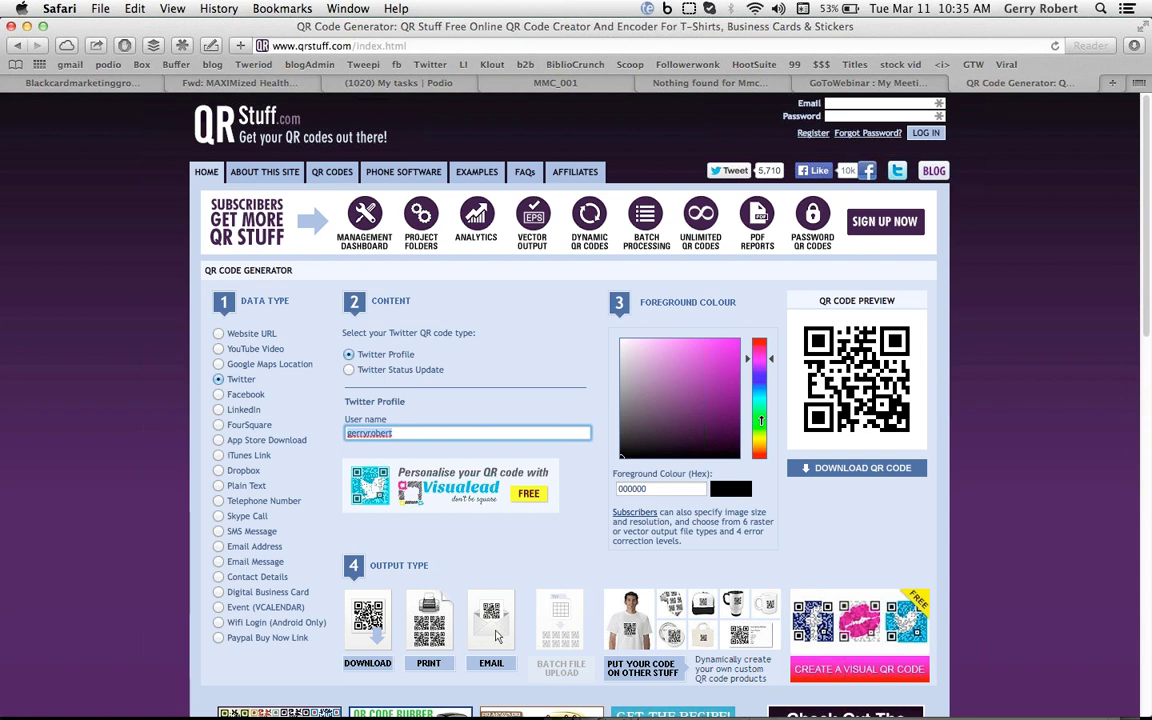
Go from Telephone Number to Skype Call and enter the presenter's Skype user name
left_click(218, 501)
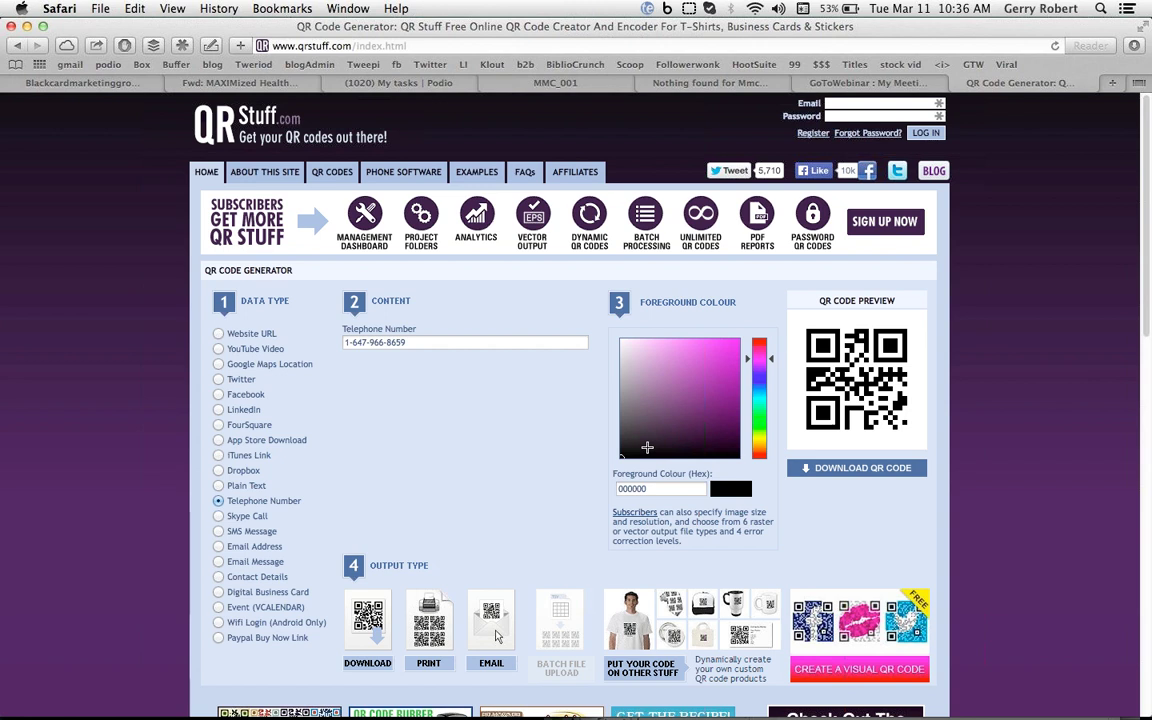
left_click(220, 516)
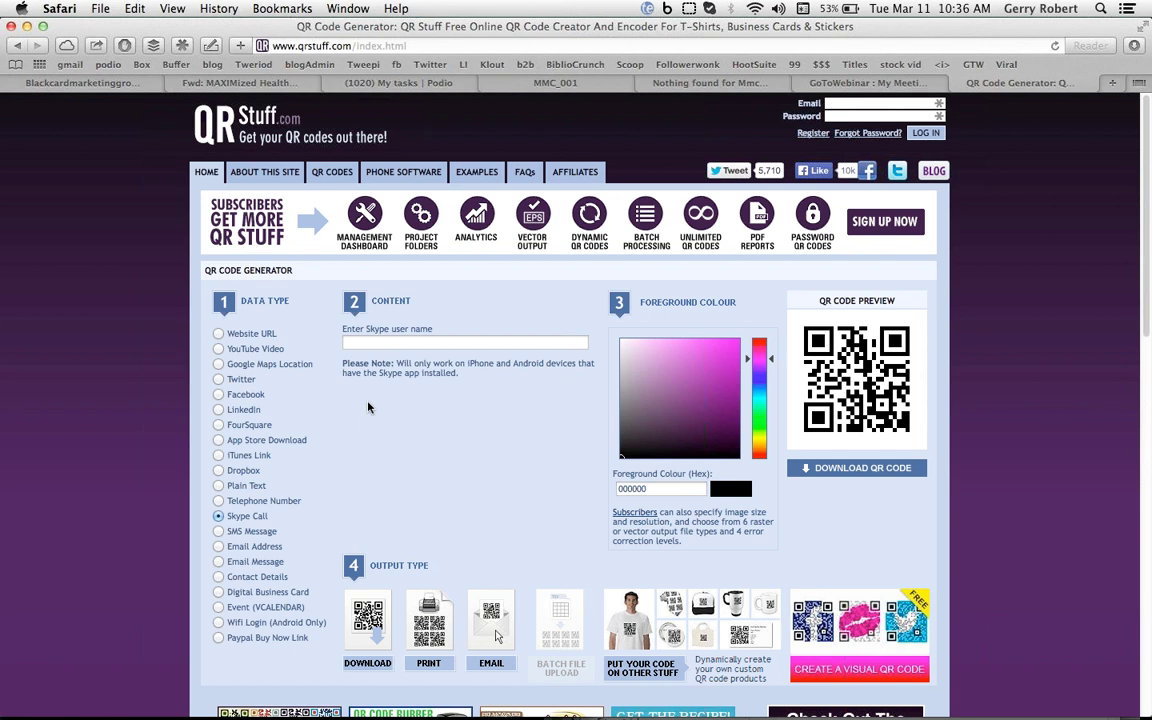
left_click(388, 342)
type("gerry")
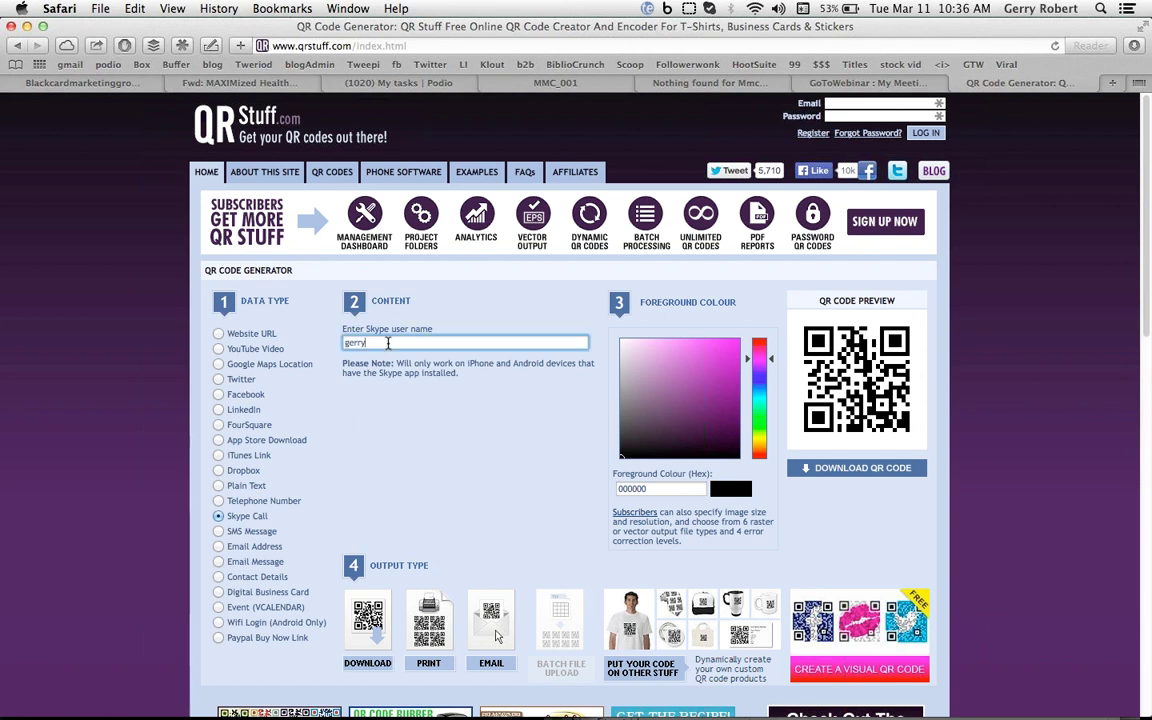
type(".robert")
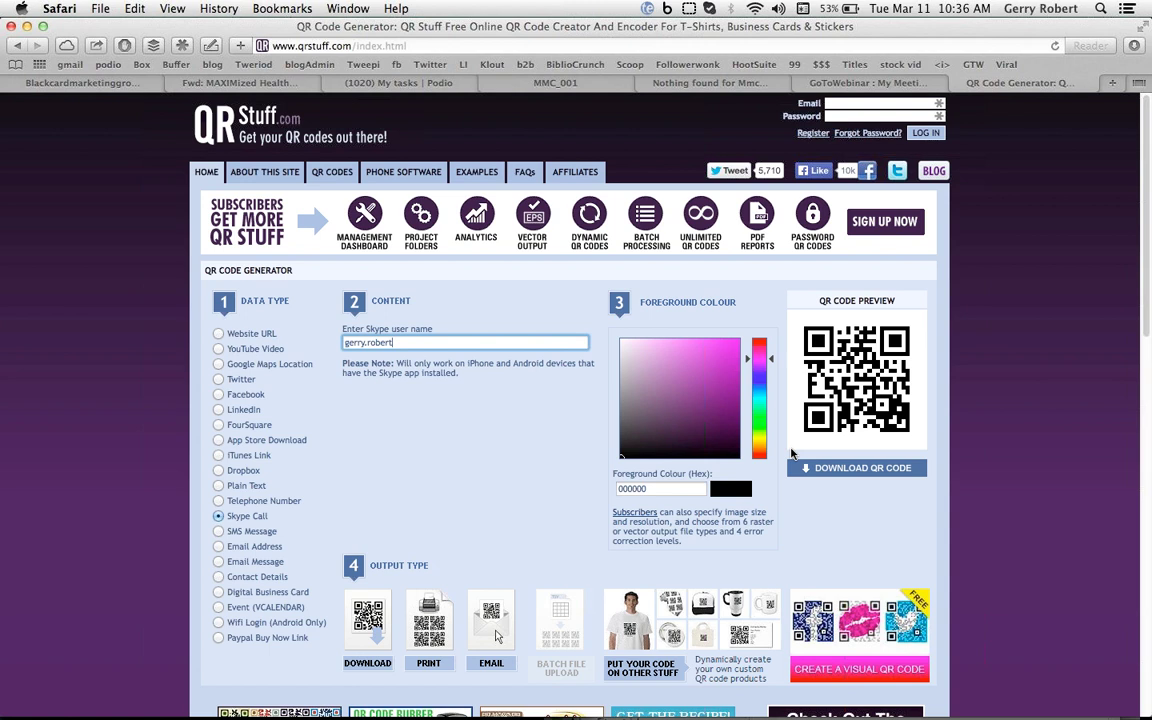
Switch to SMS Message and highlight the text 'Yes, I want a private FREE 30 minute coach call.'
left_click(220, 532)
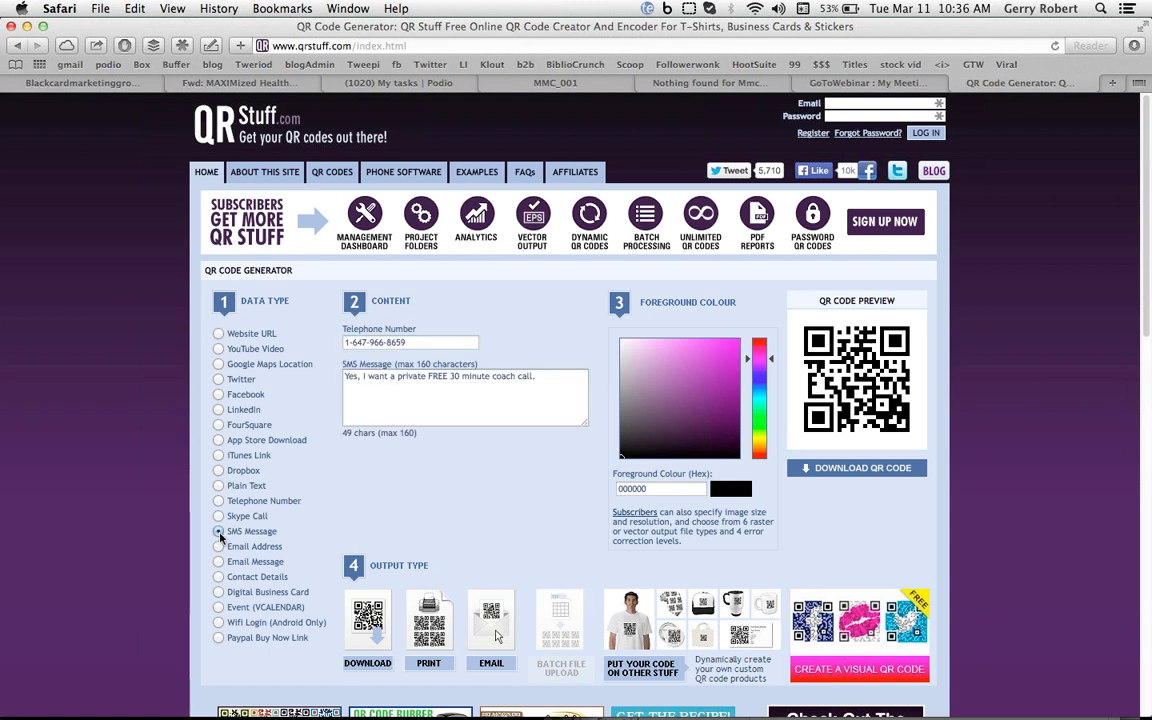
left_click(552, 377)
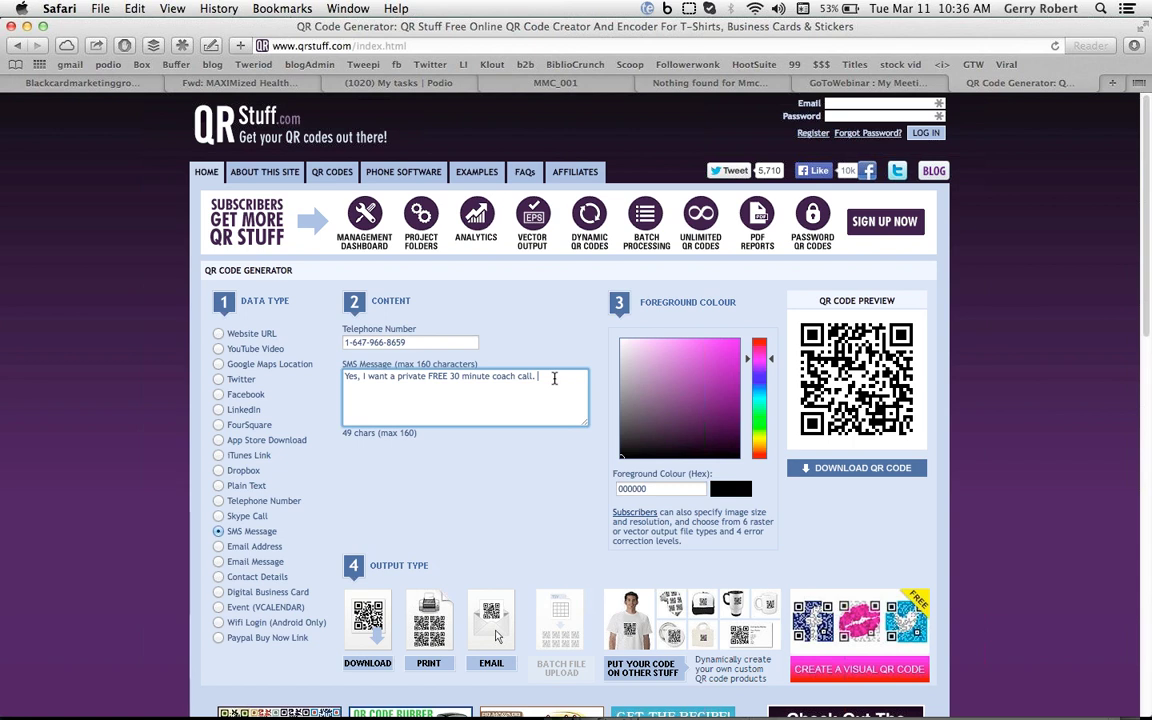
left_click_drag(534, 377, 344, 377)
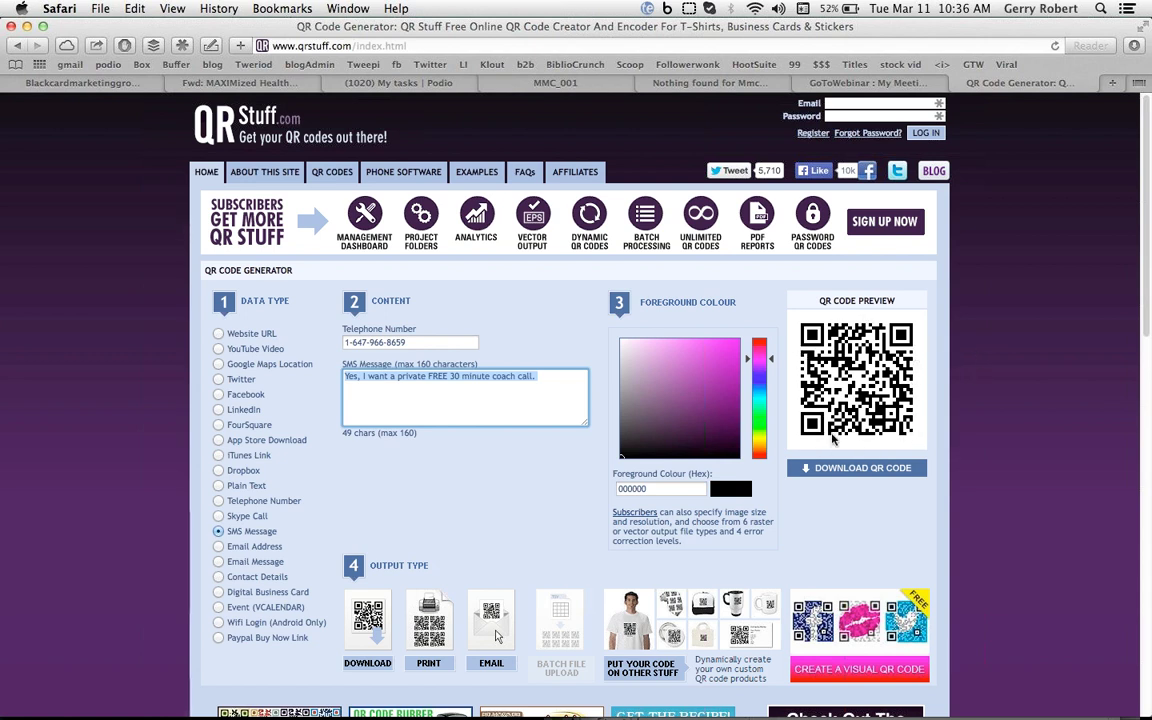
left_click(533, 389)
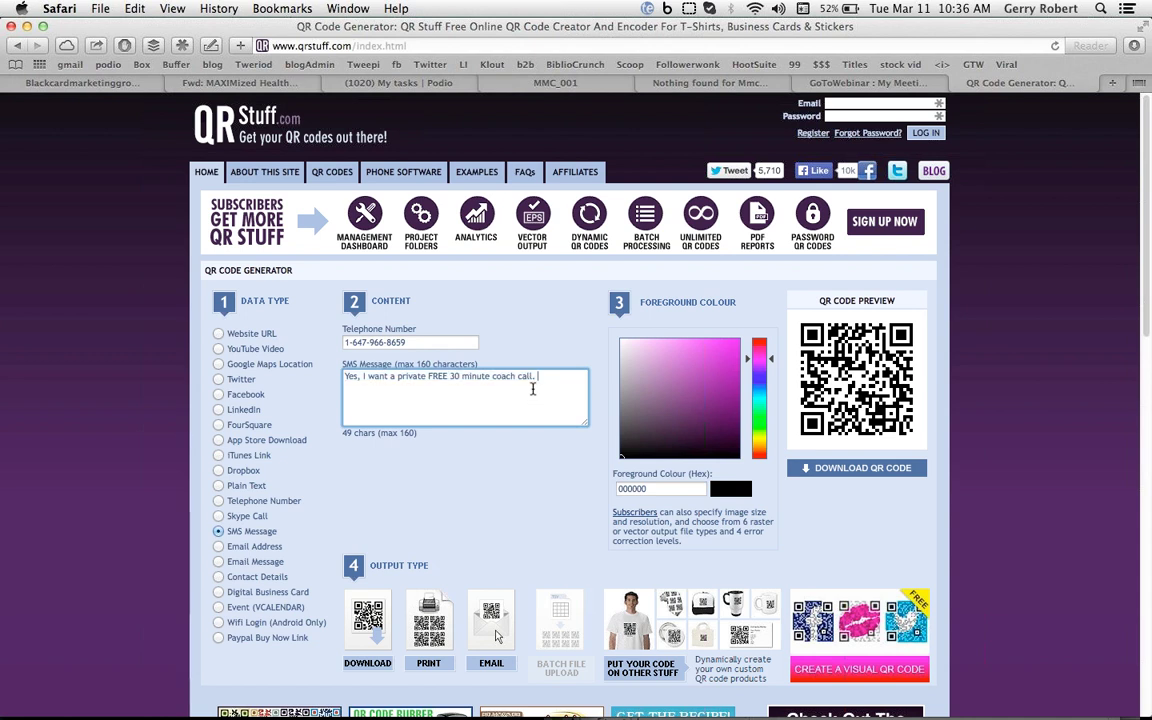
left_click_drag(535, 389, 322, 364)
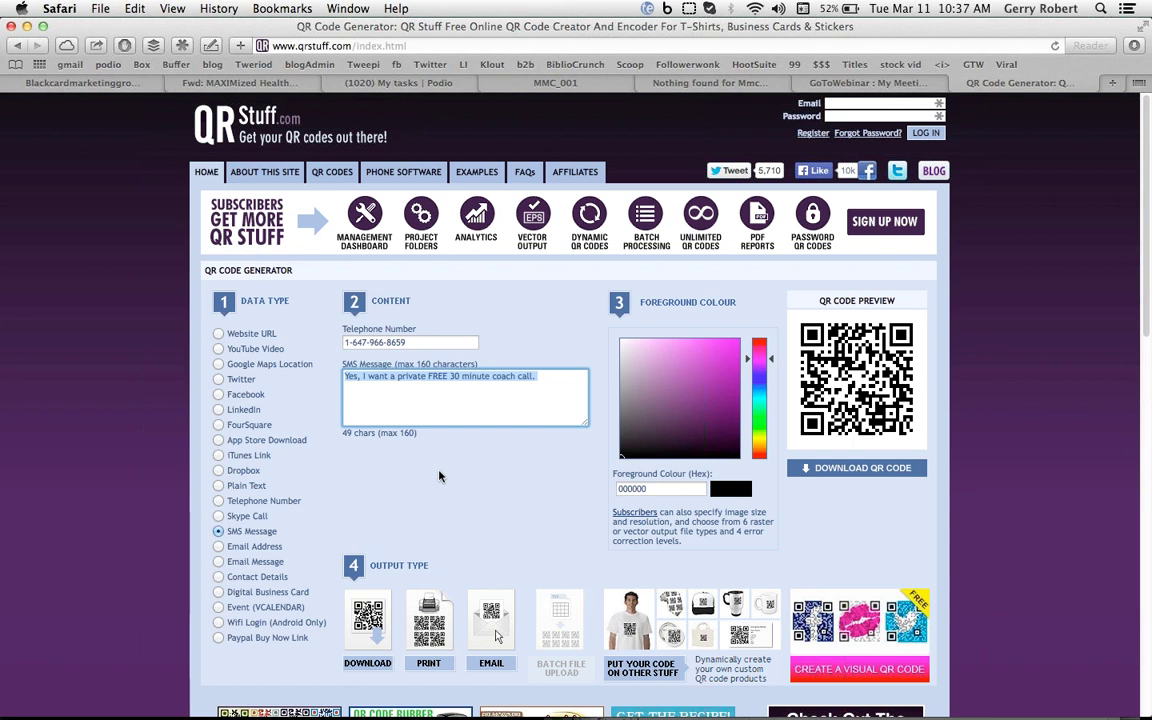
Choose Email Message and paste the recipient's e-mail address
left_click(220, 548)
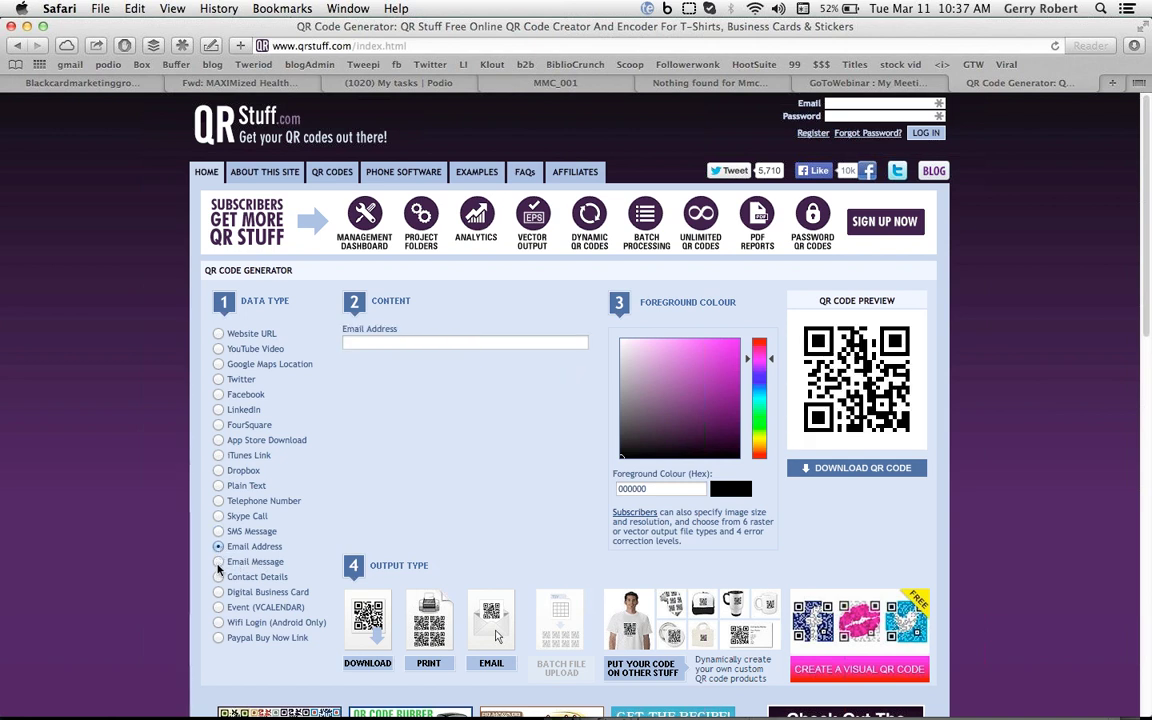
left_click(219, 564)
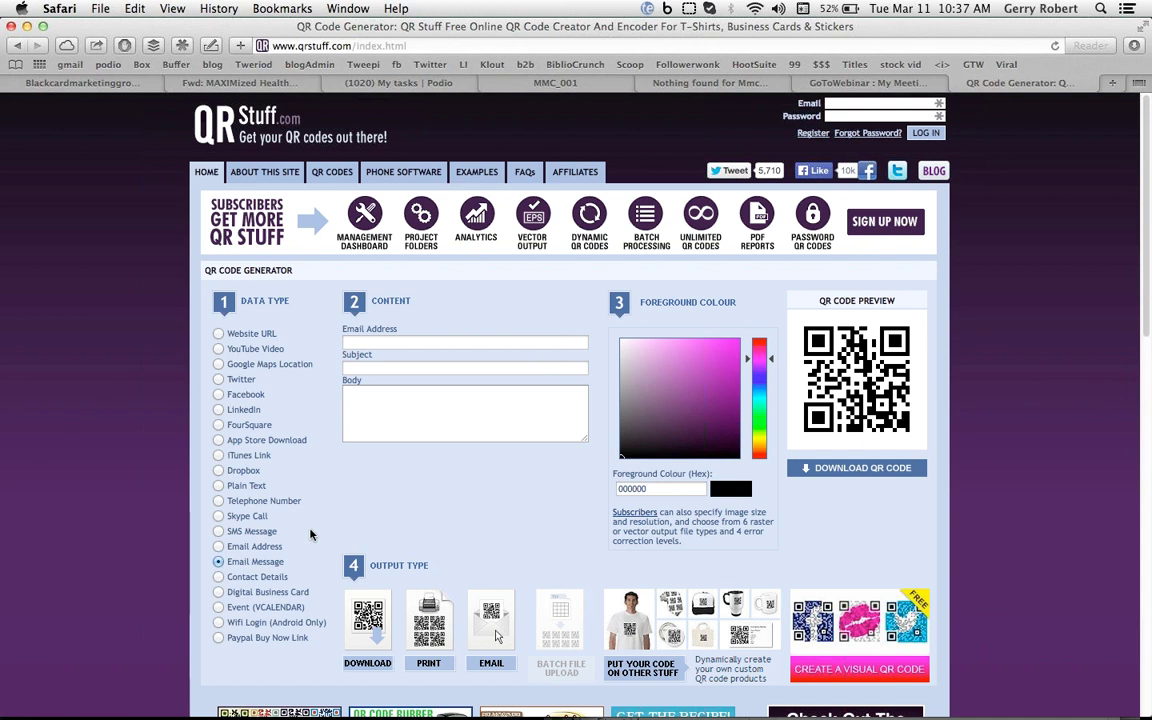
left_click(366, 343)
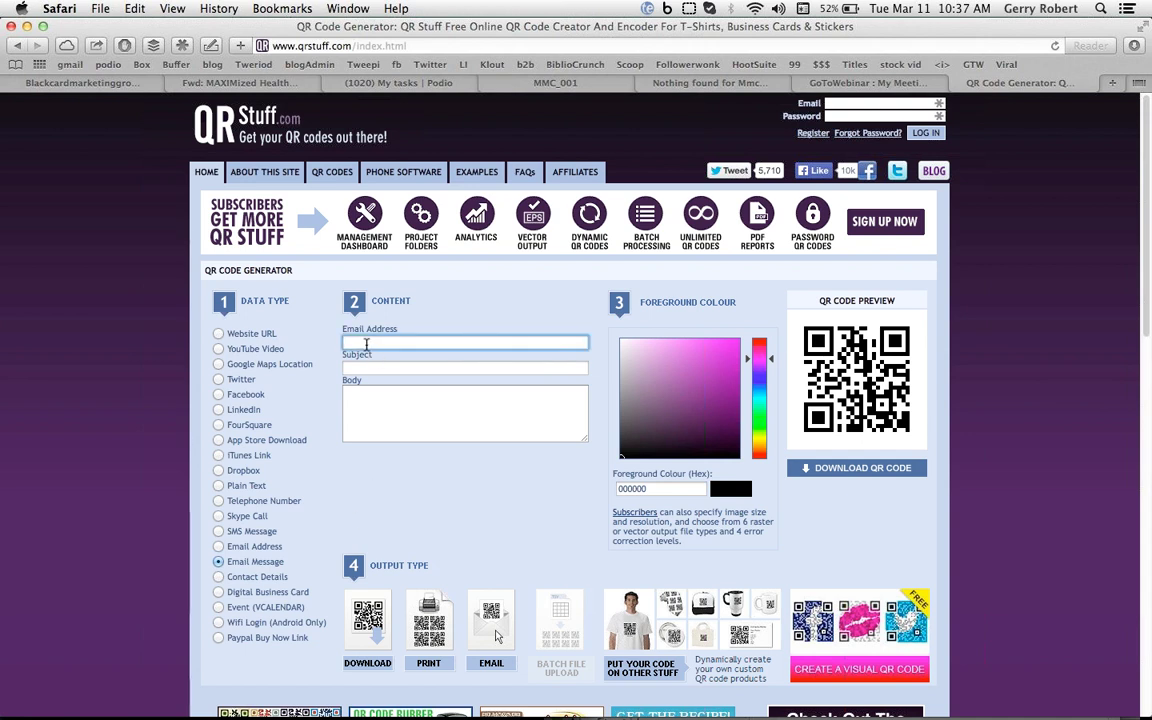
key("super+v")
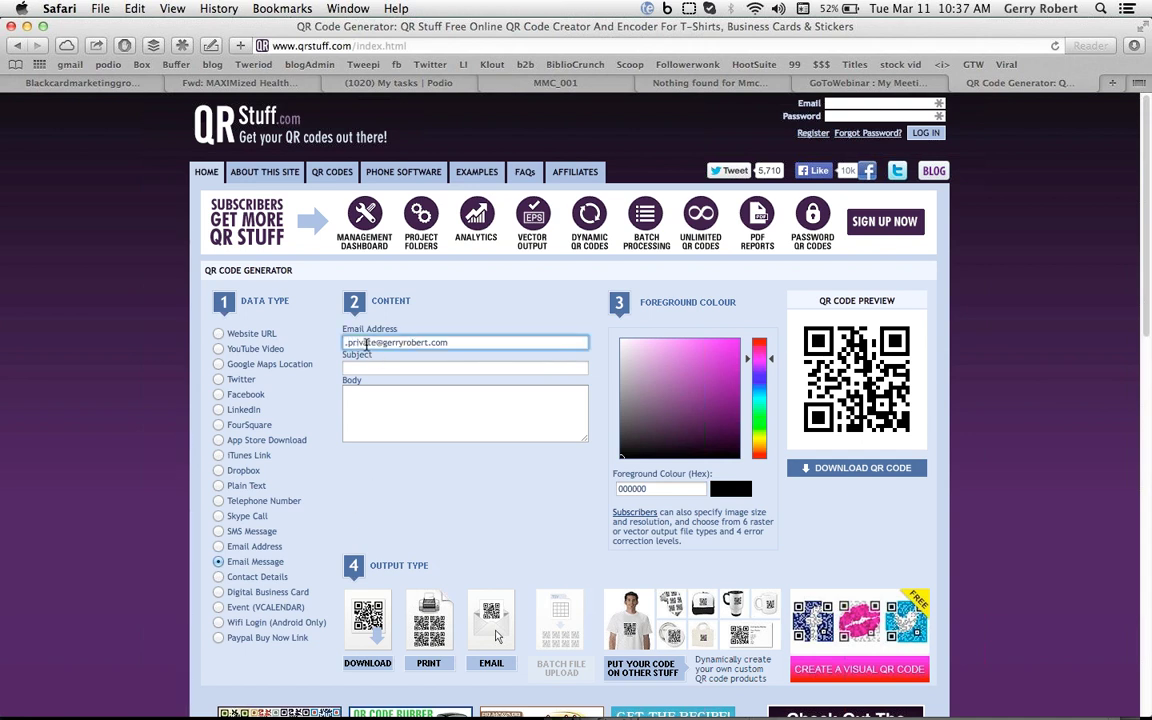
key("Left")
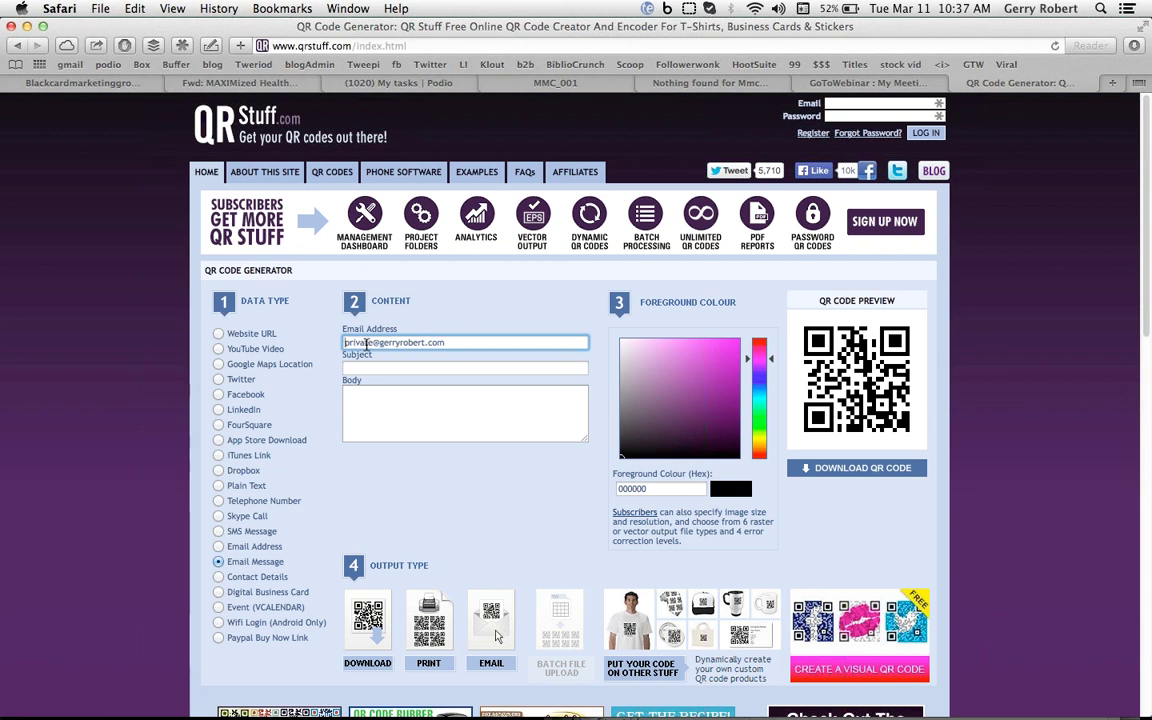
Enter subject 'from a loyal reader' and a body asking to schedule a meeting about the book
key("Tab")
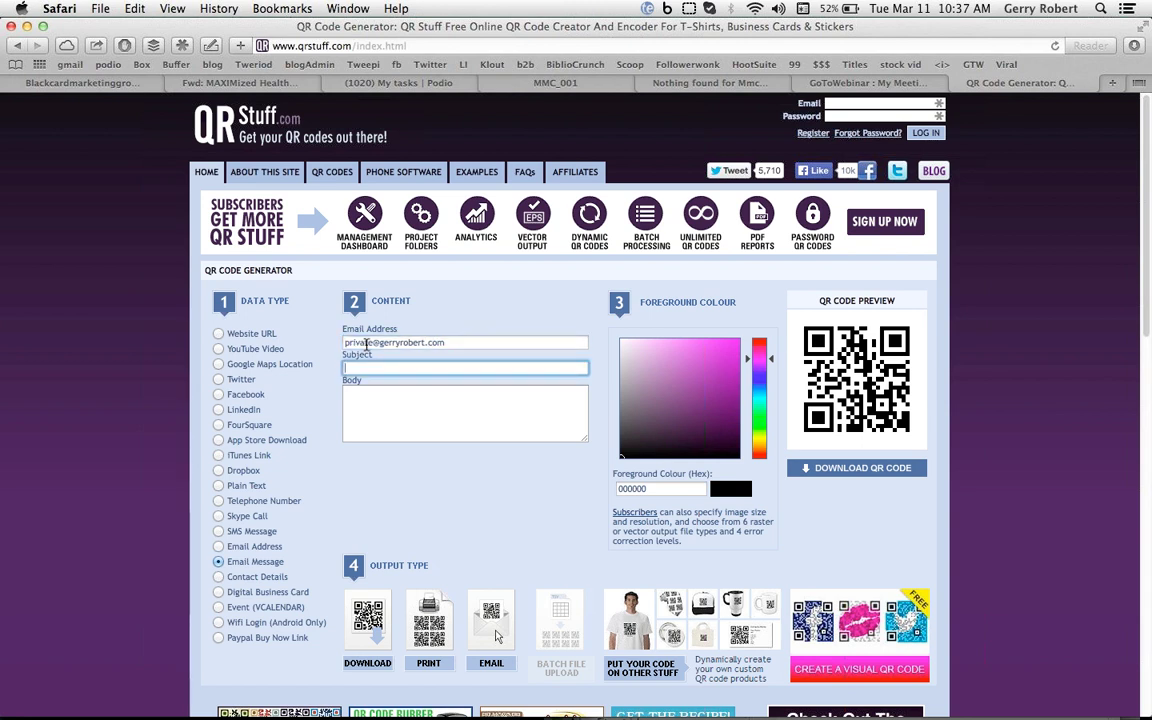
type("from a loyal reader")
key("Tab")
type("I'm reading you")
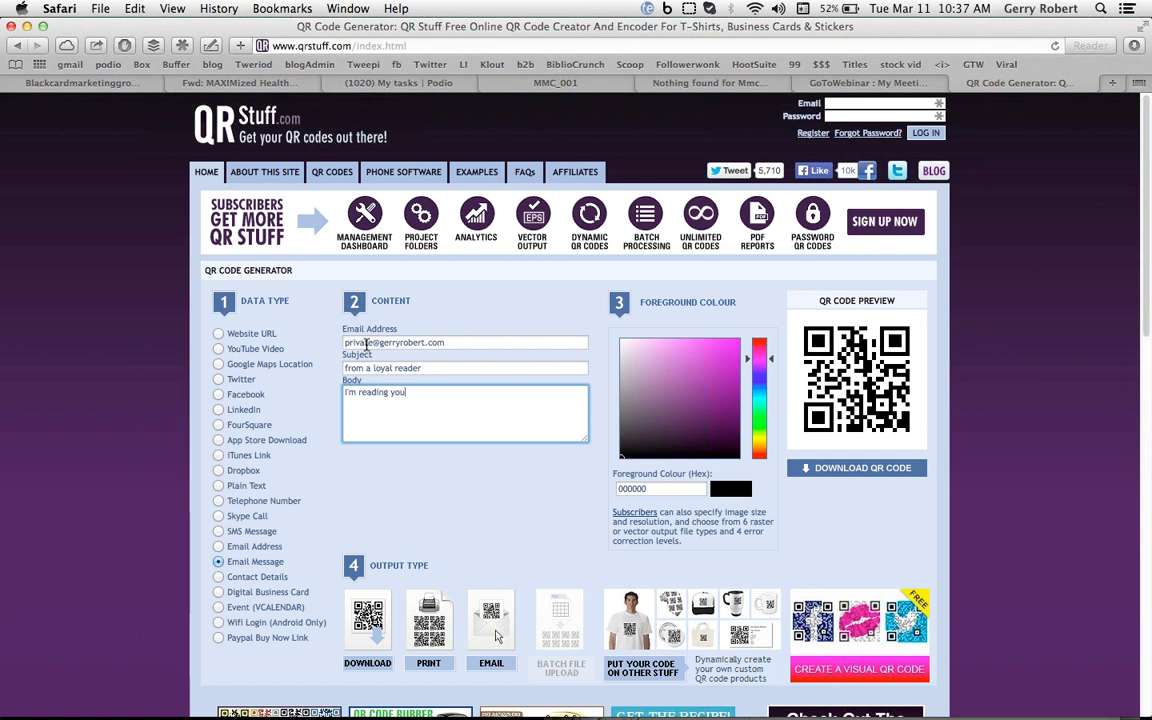
type("r book and I want to")
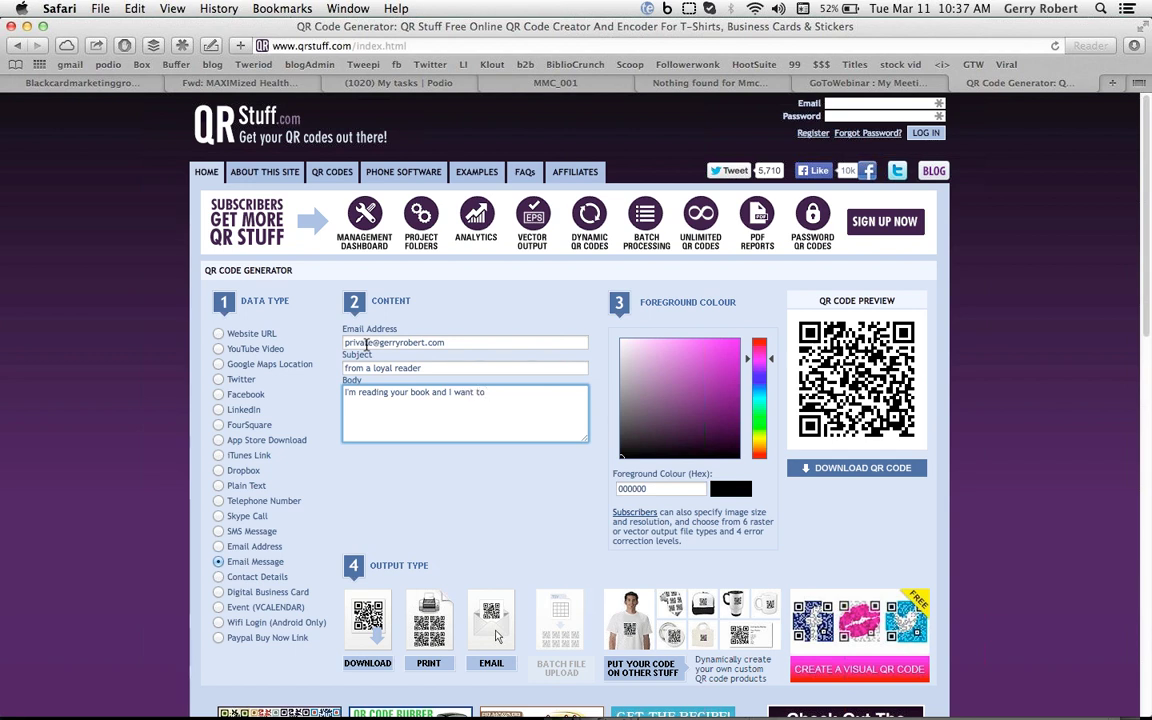
type(" schedule a me")
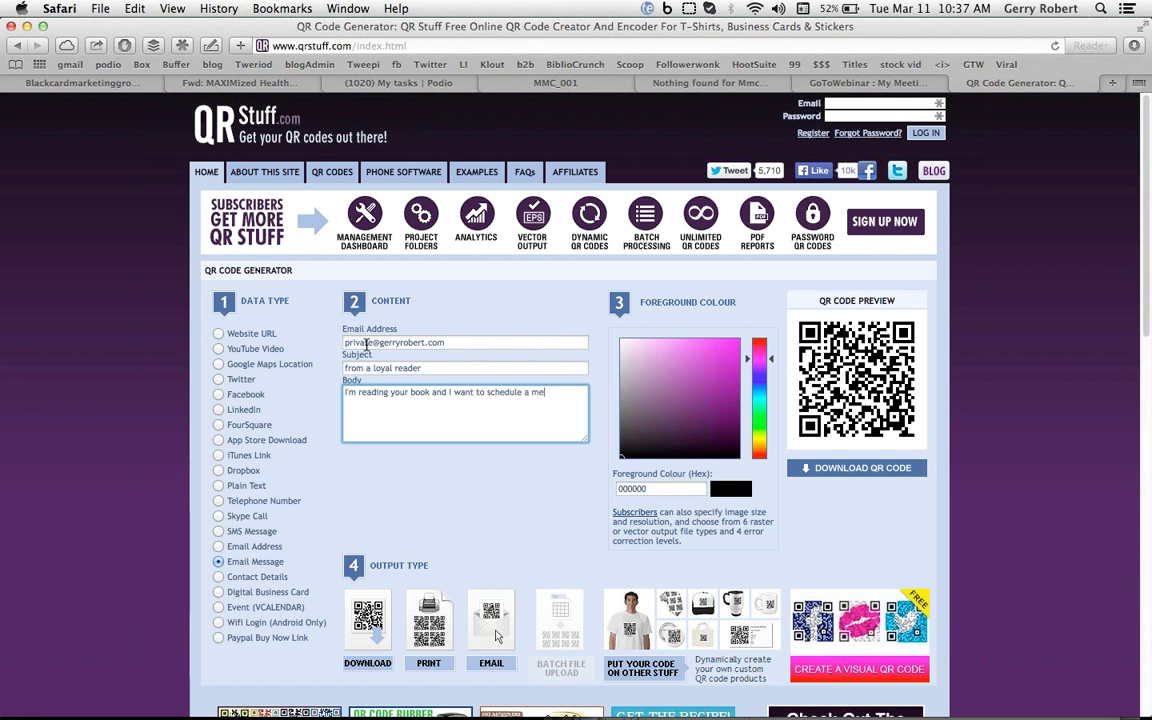
type("eting vi")
key("BackSpace")
type(".")
key("Return")
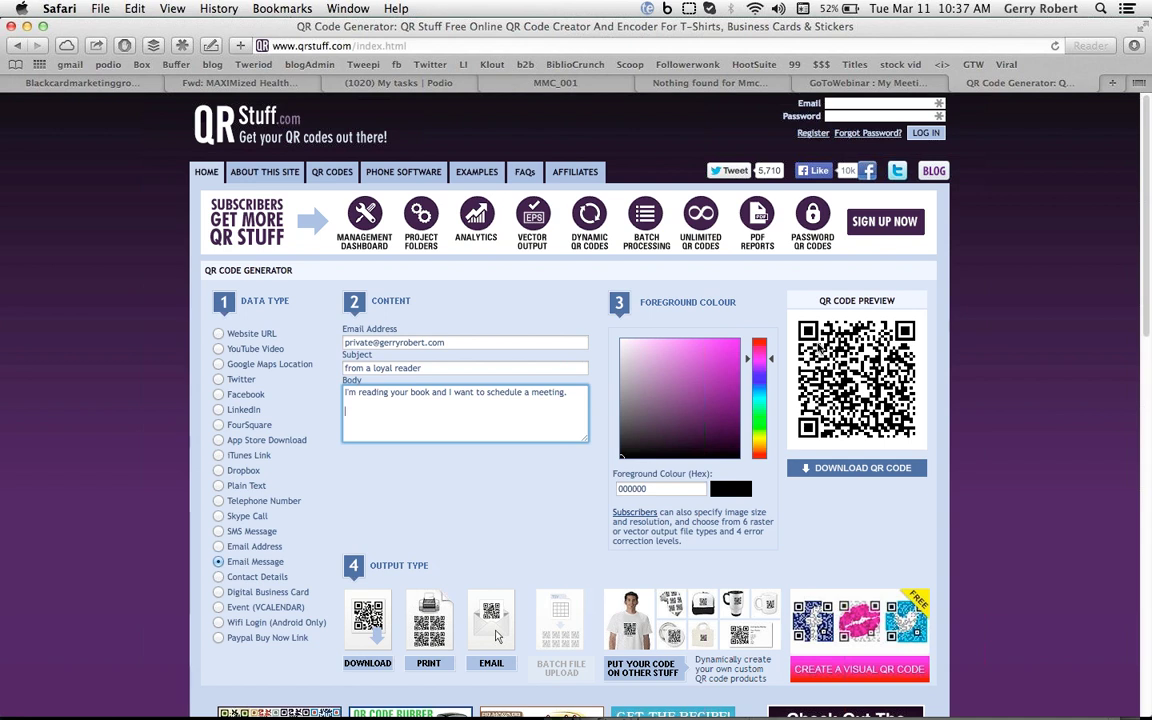
left_click_drag(579, 400, 330, 362)
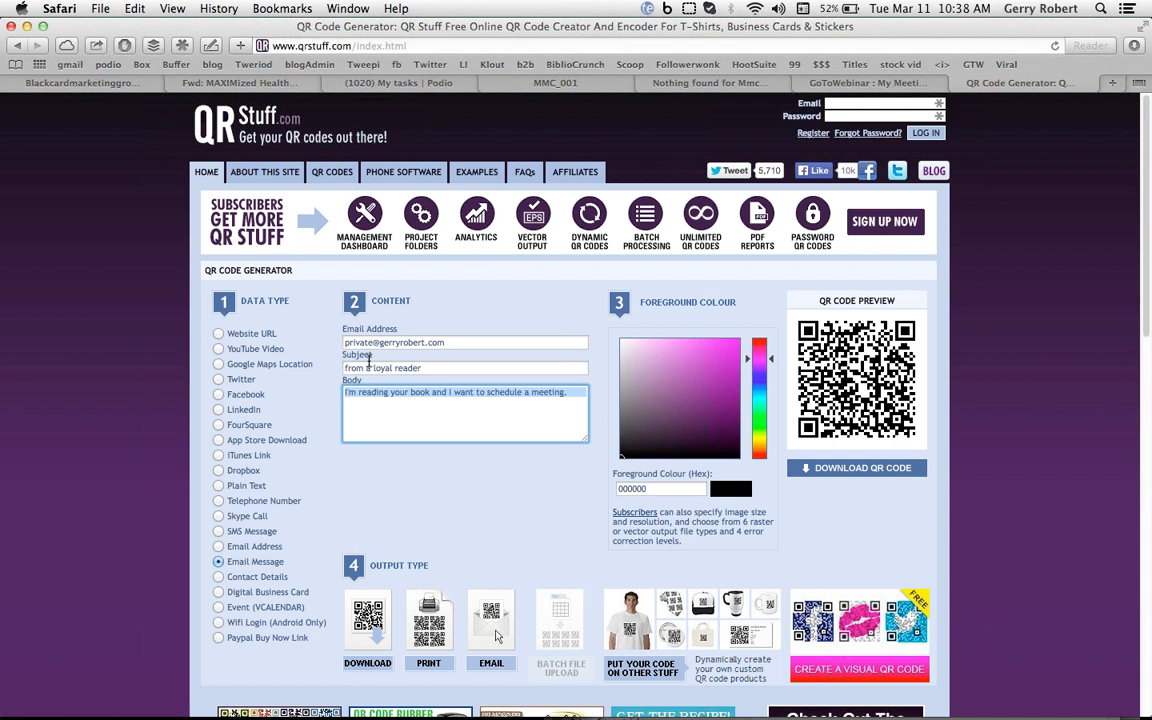
triple_click(490, 394)
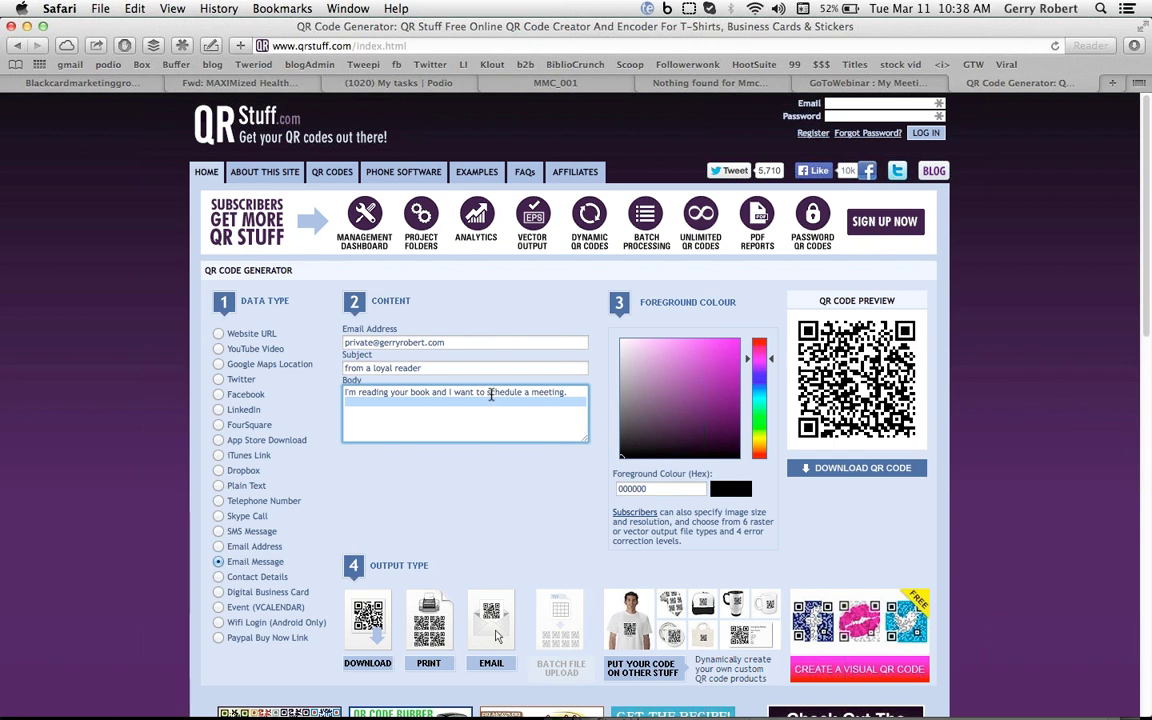
double_click(490, 394)
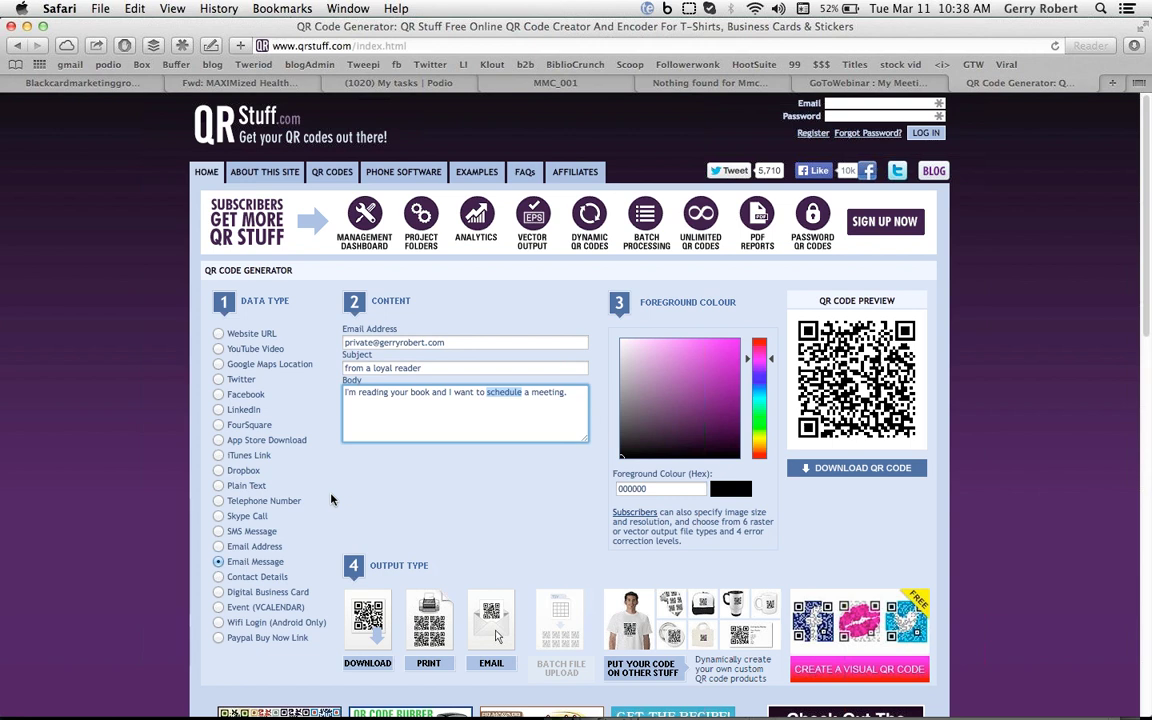
Choose Contact Details in vCard format and scroll through the empty name, phone and address form
left_click(219, 577)
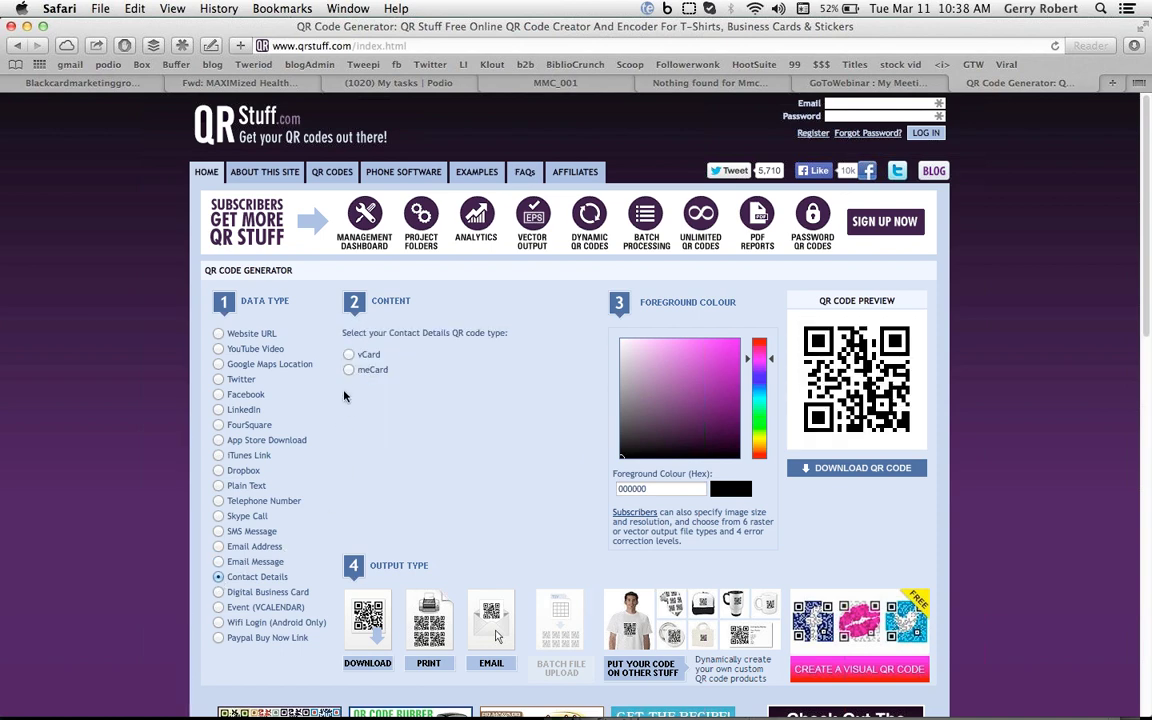
left_click(349, 355)
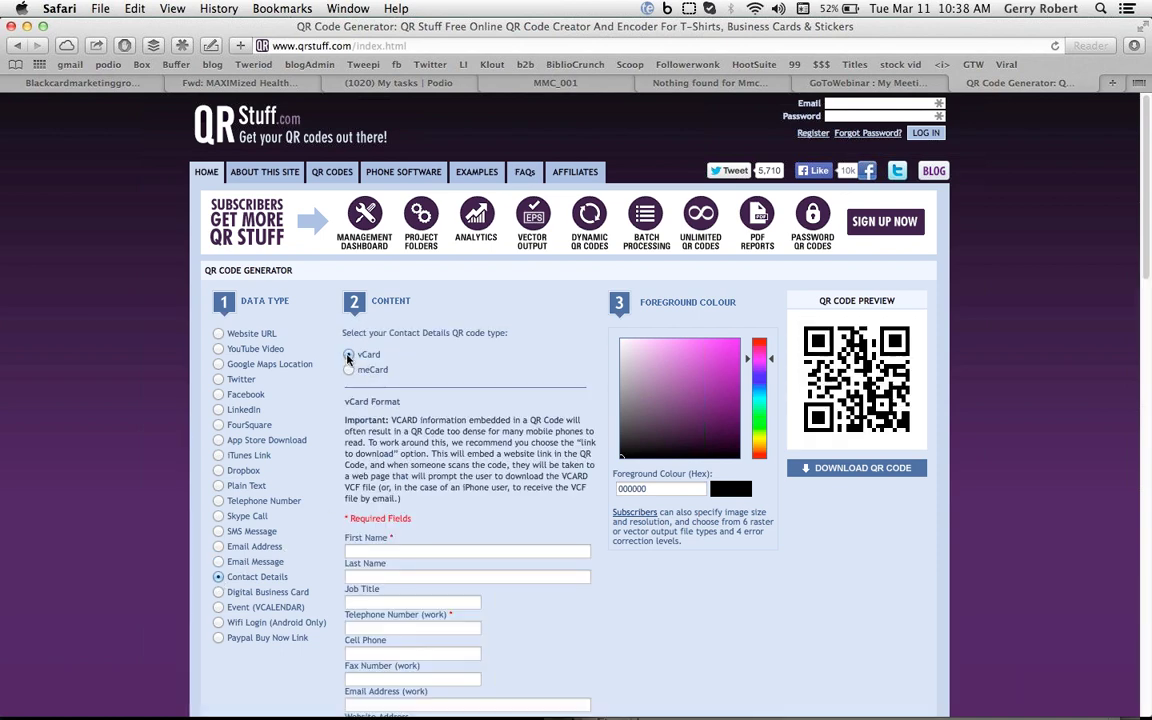
scroll(509, 640, "down", 5)
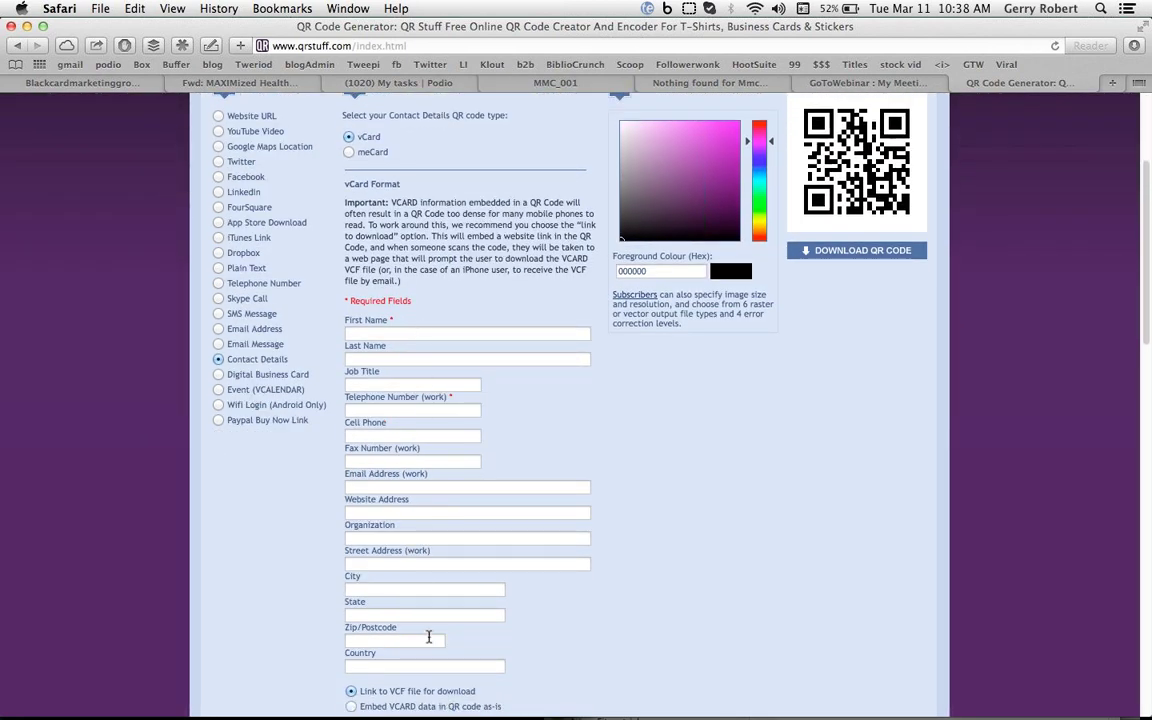
scroll(428, 637, "up", 5)
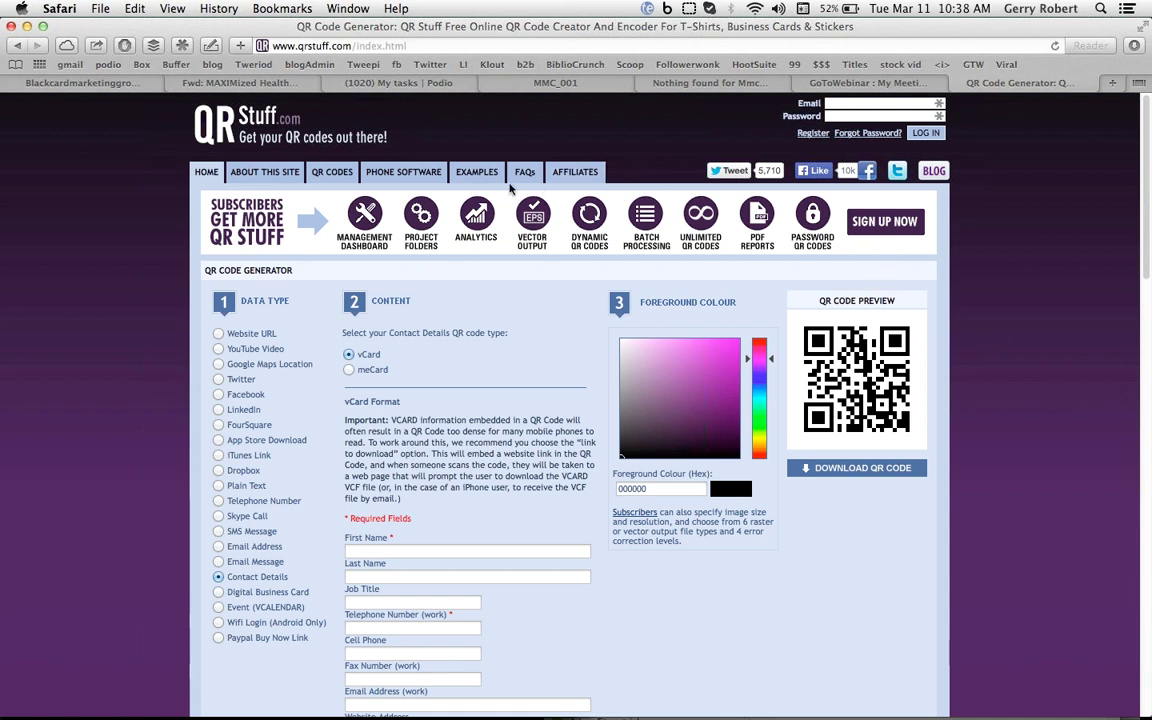
Open the EXAMPLES page and scroll through sample uses like tattoos, business cards and signs
left_click(477, 172)
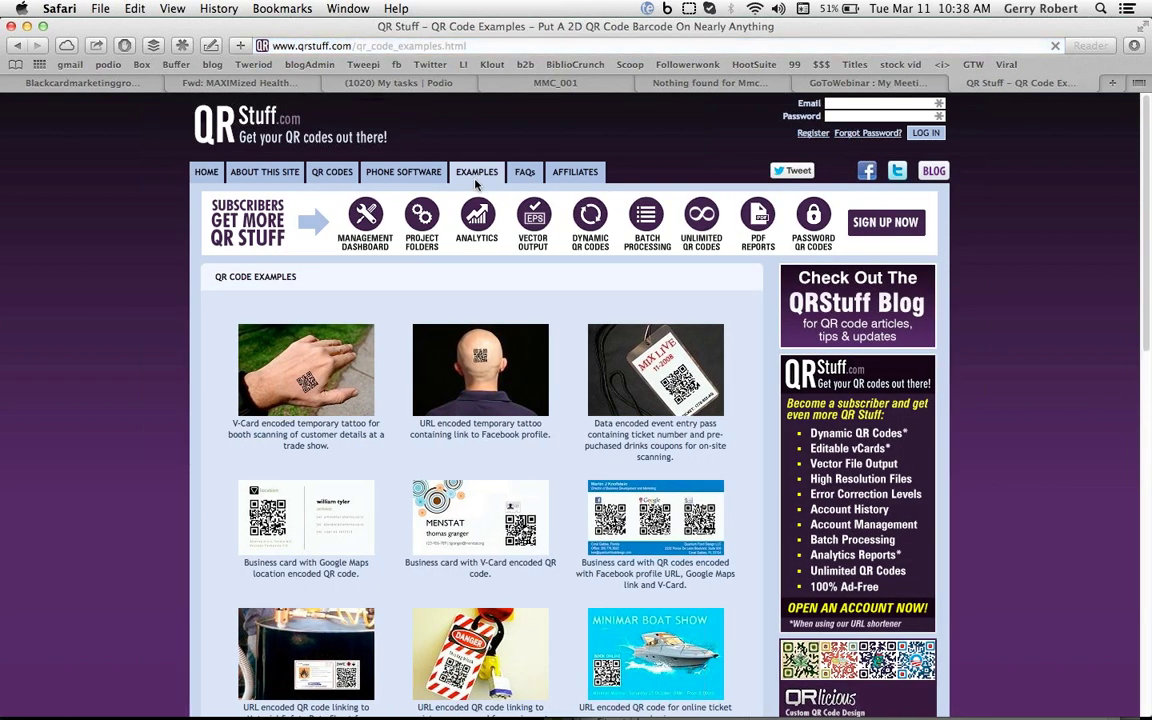
scroll(604, 345, "down", 4)
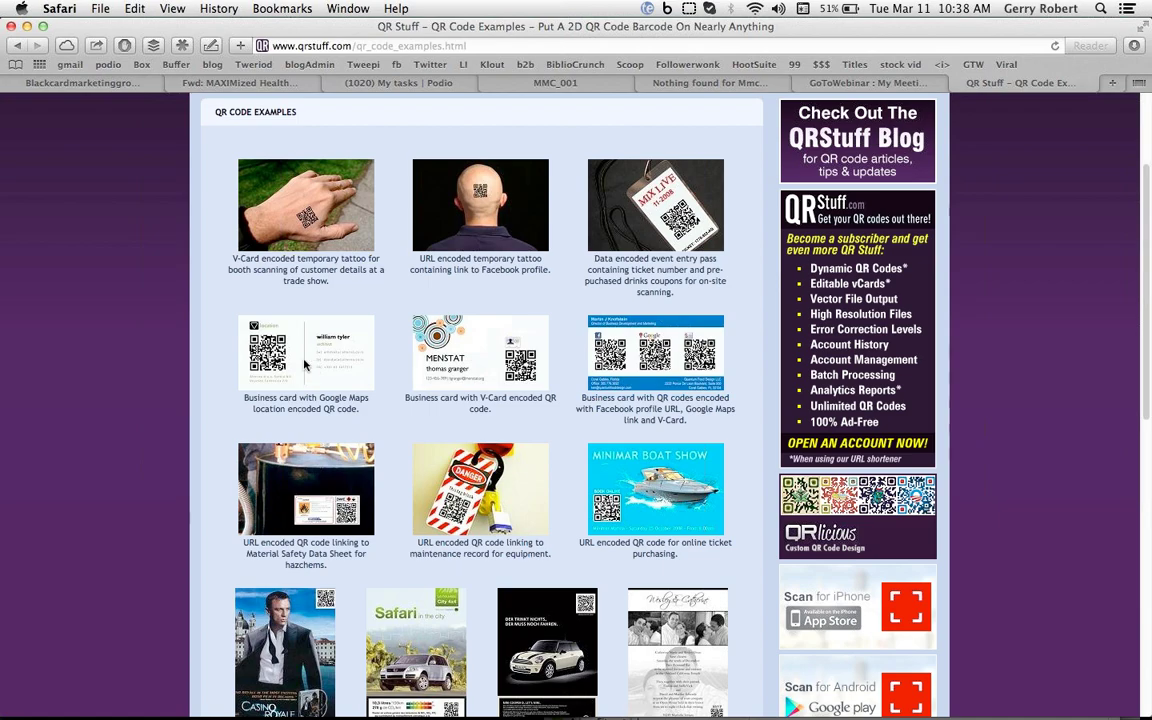
scroll(305, 365, "down", 8)
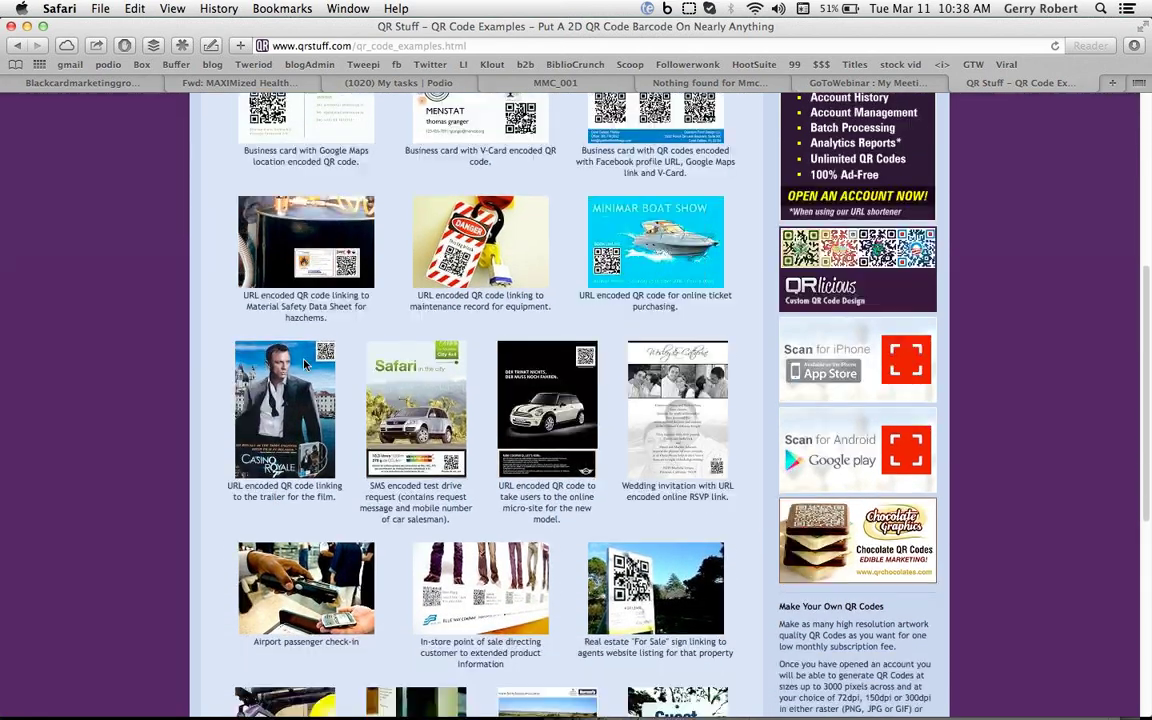
scroll(305, 364, "down", 5)
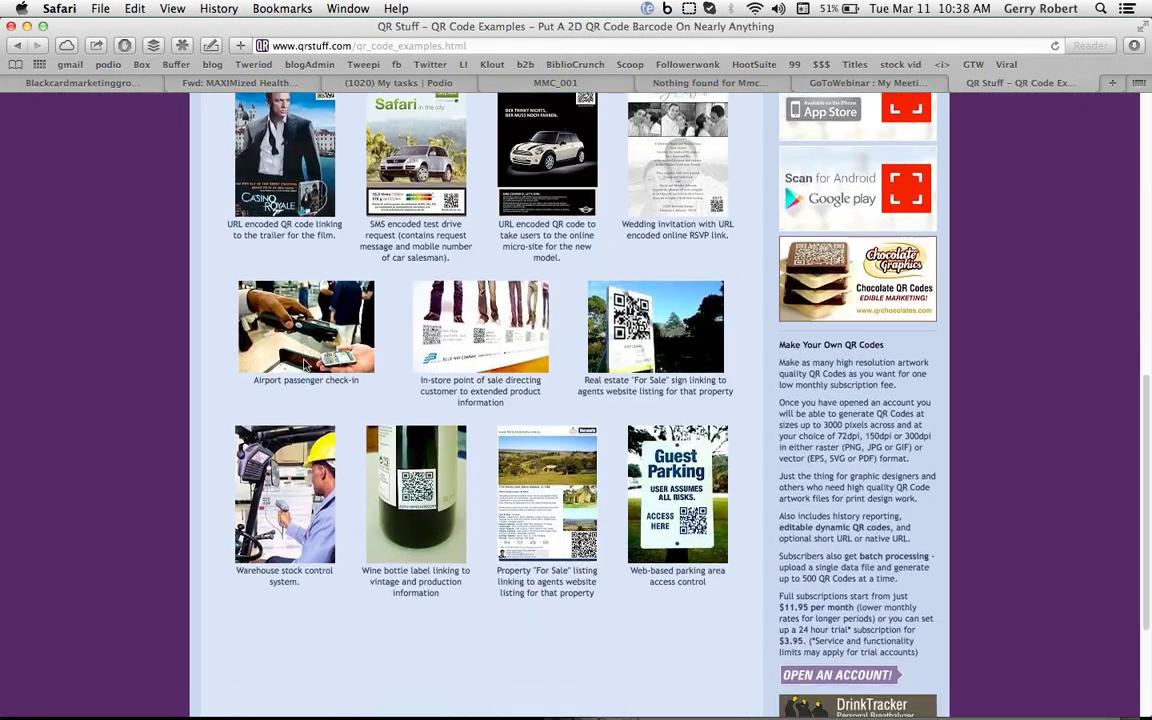
scroll(305, 365, "up", 15)
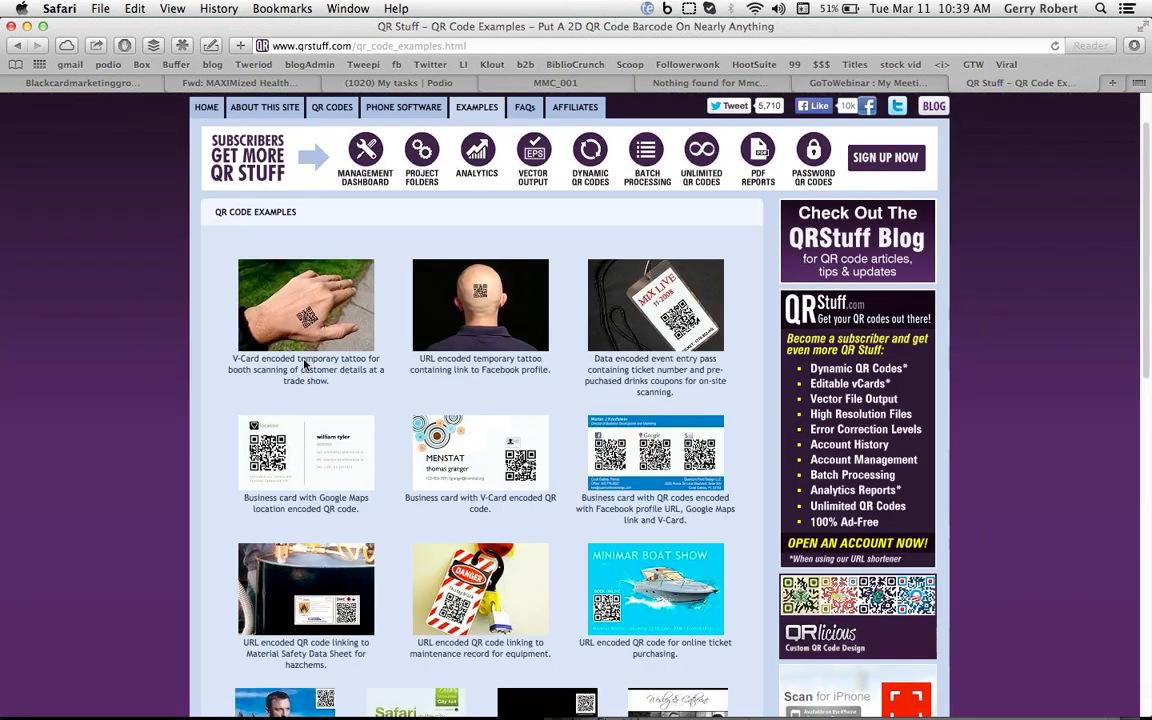